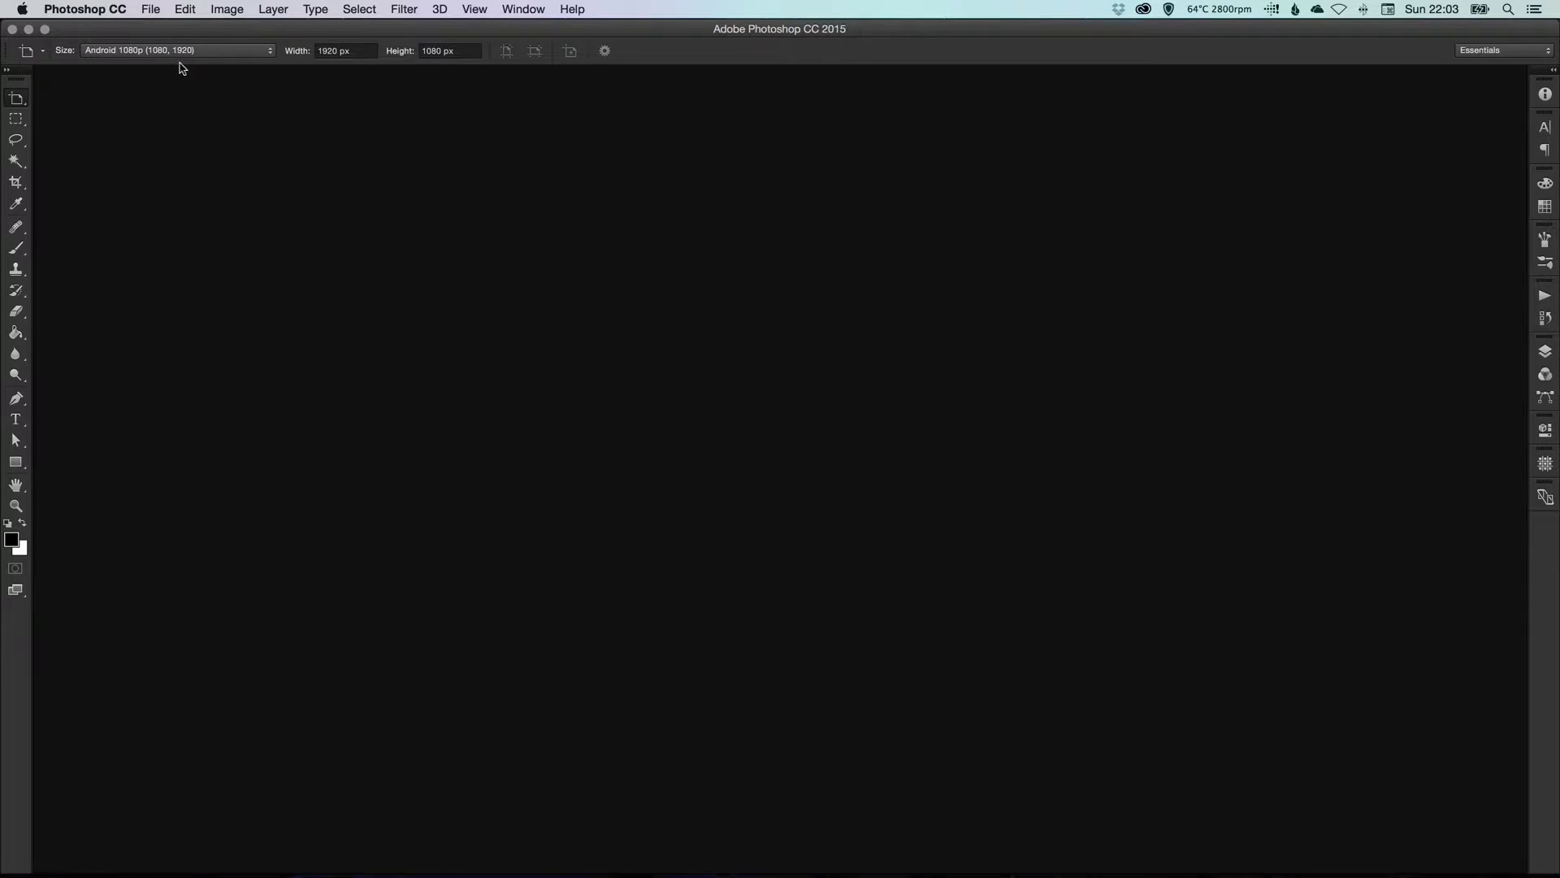
# Start a new Artboard document at 300 × 250 px with the Working RGB: sRGB IEC61966-2.1 profile
pyautogui.click(151, 11)
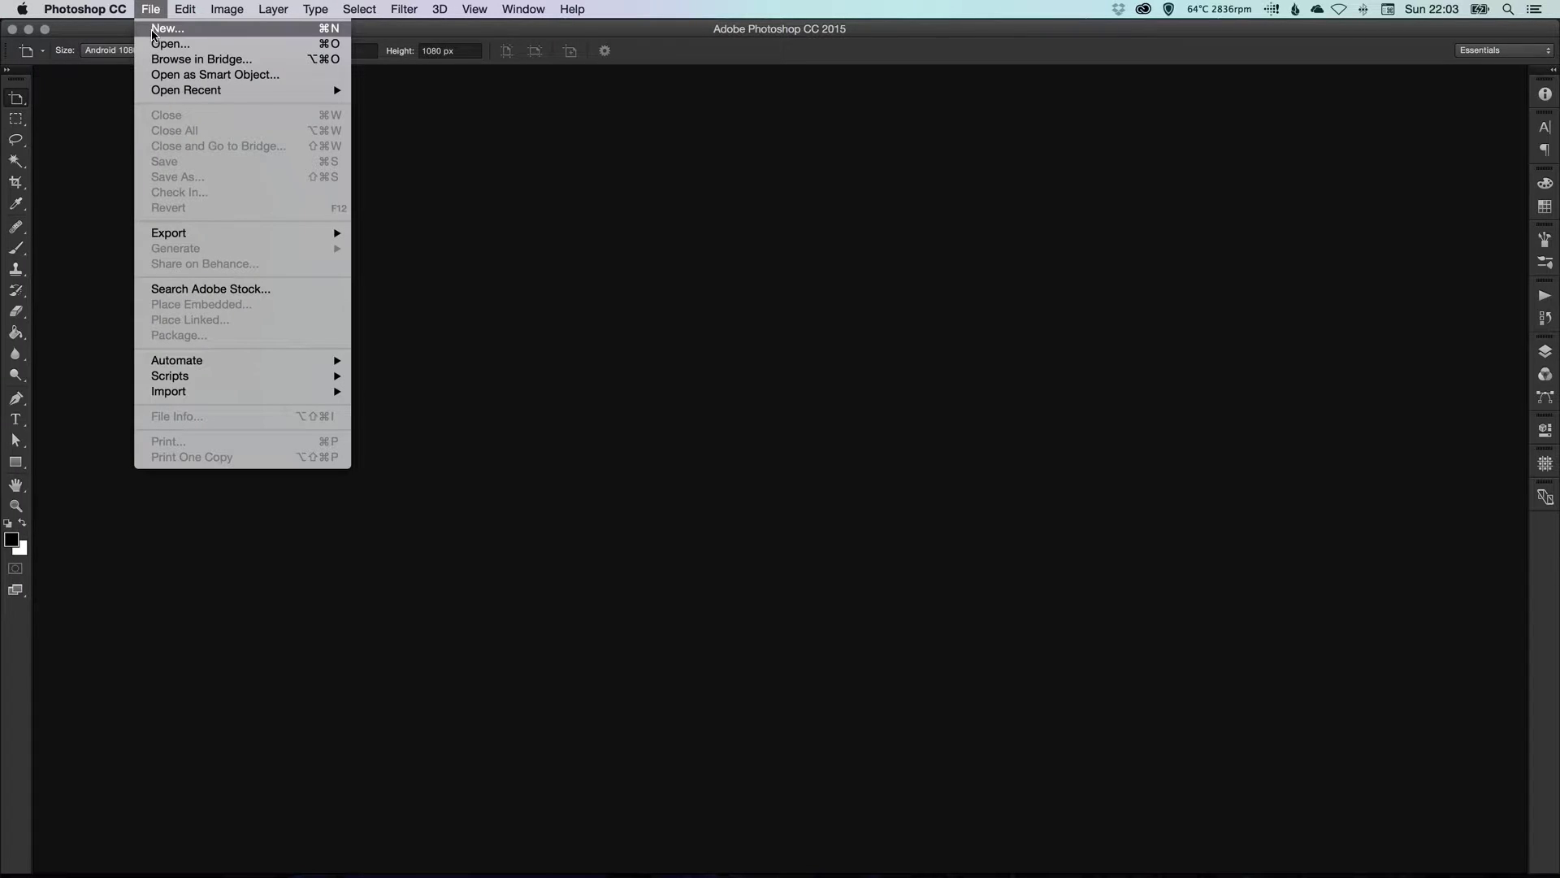
pyautogui.click(153, 31)
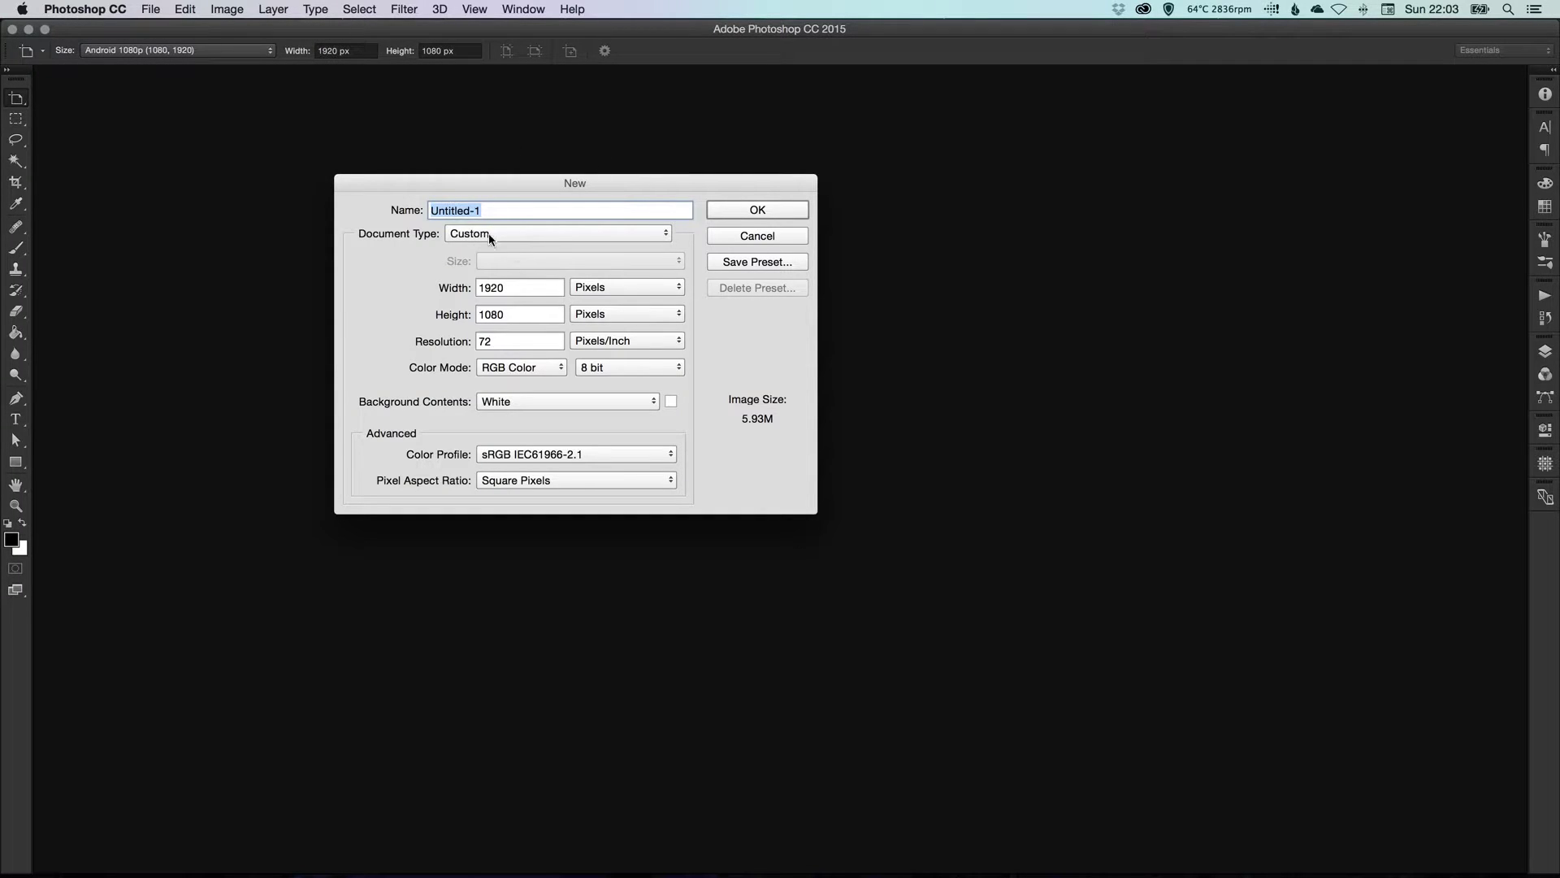
pyautogui.click(491, 234)
pyautogui.click(499, 207)
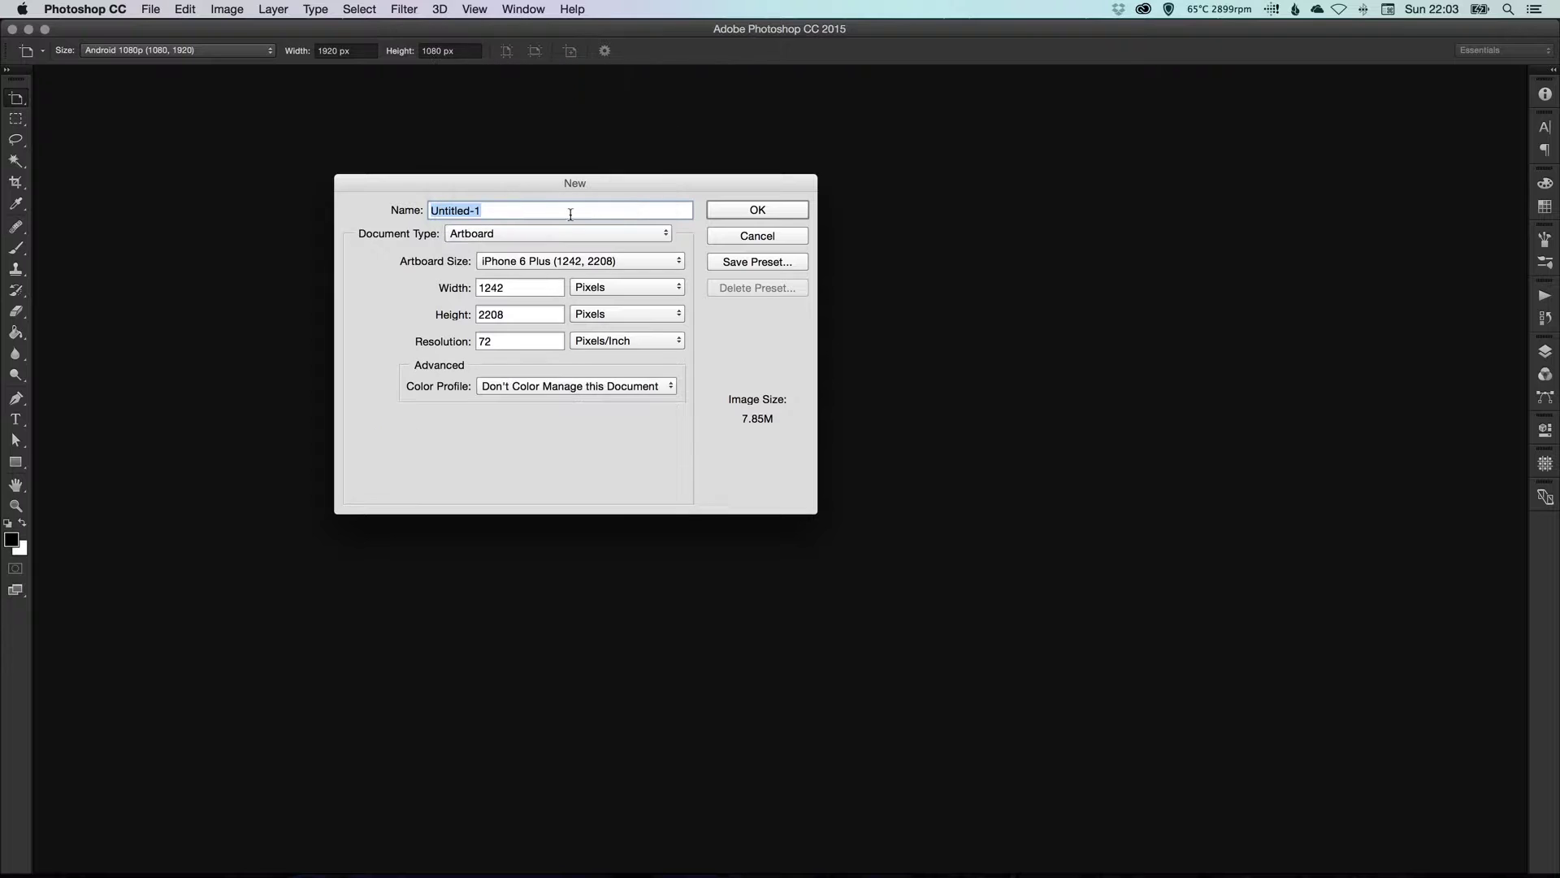
pyautogui.click(523, 260)
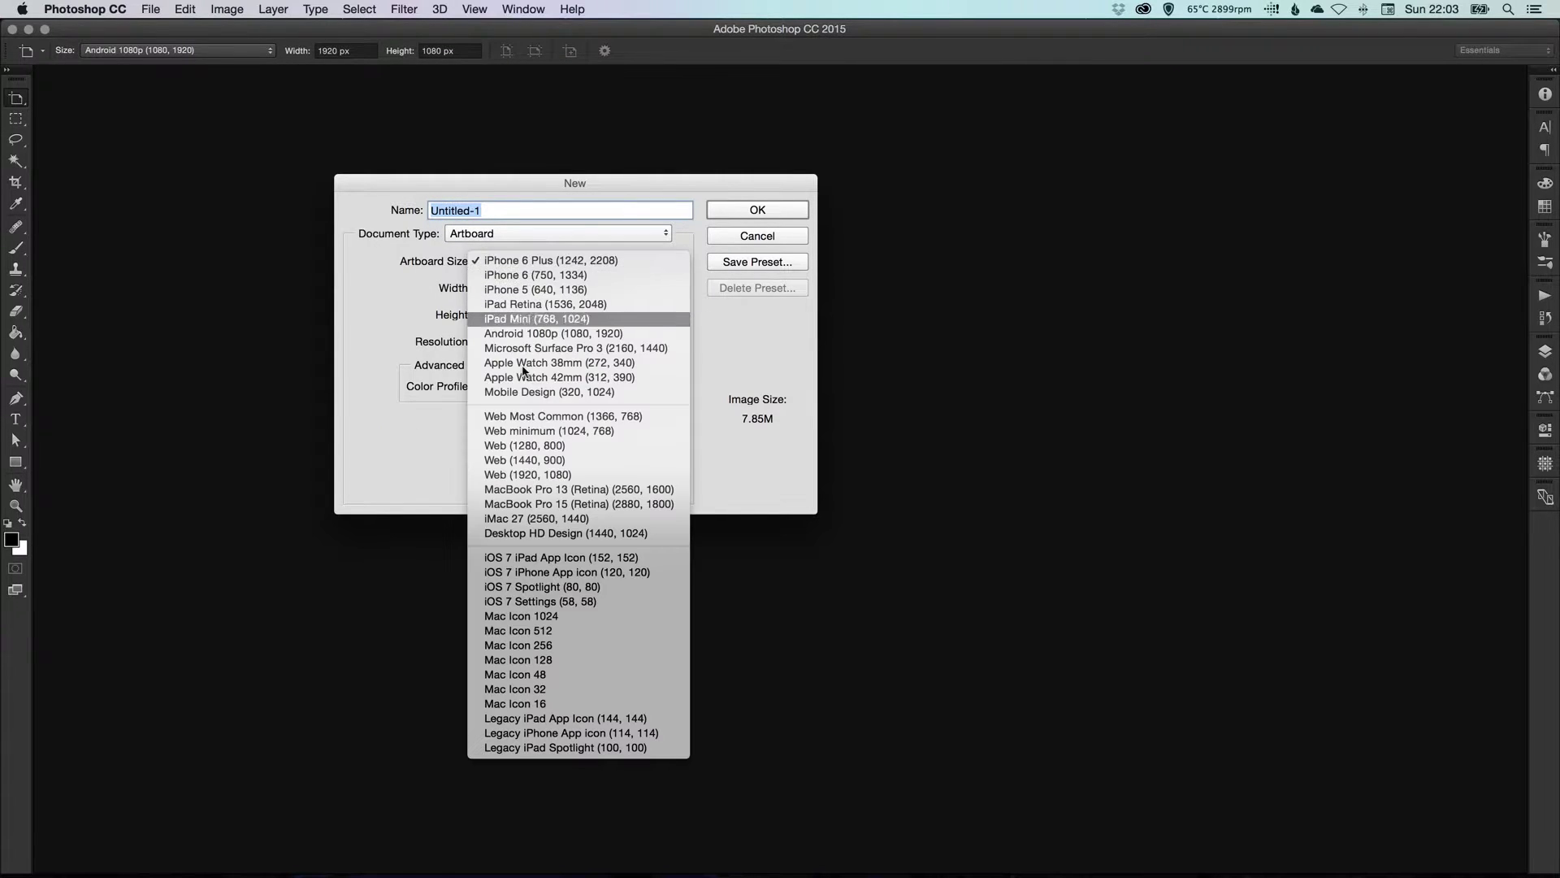
pyautogui.click(578, 227)
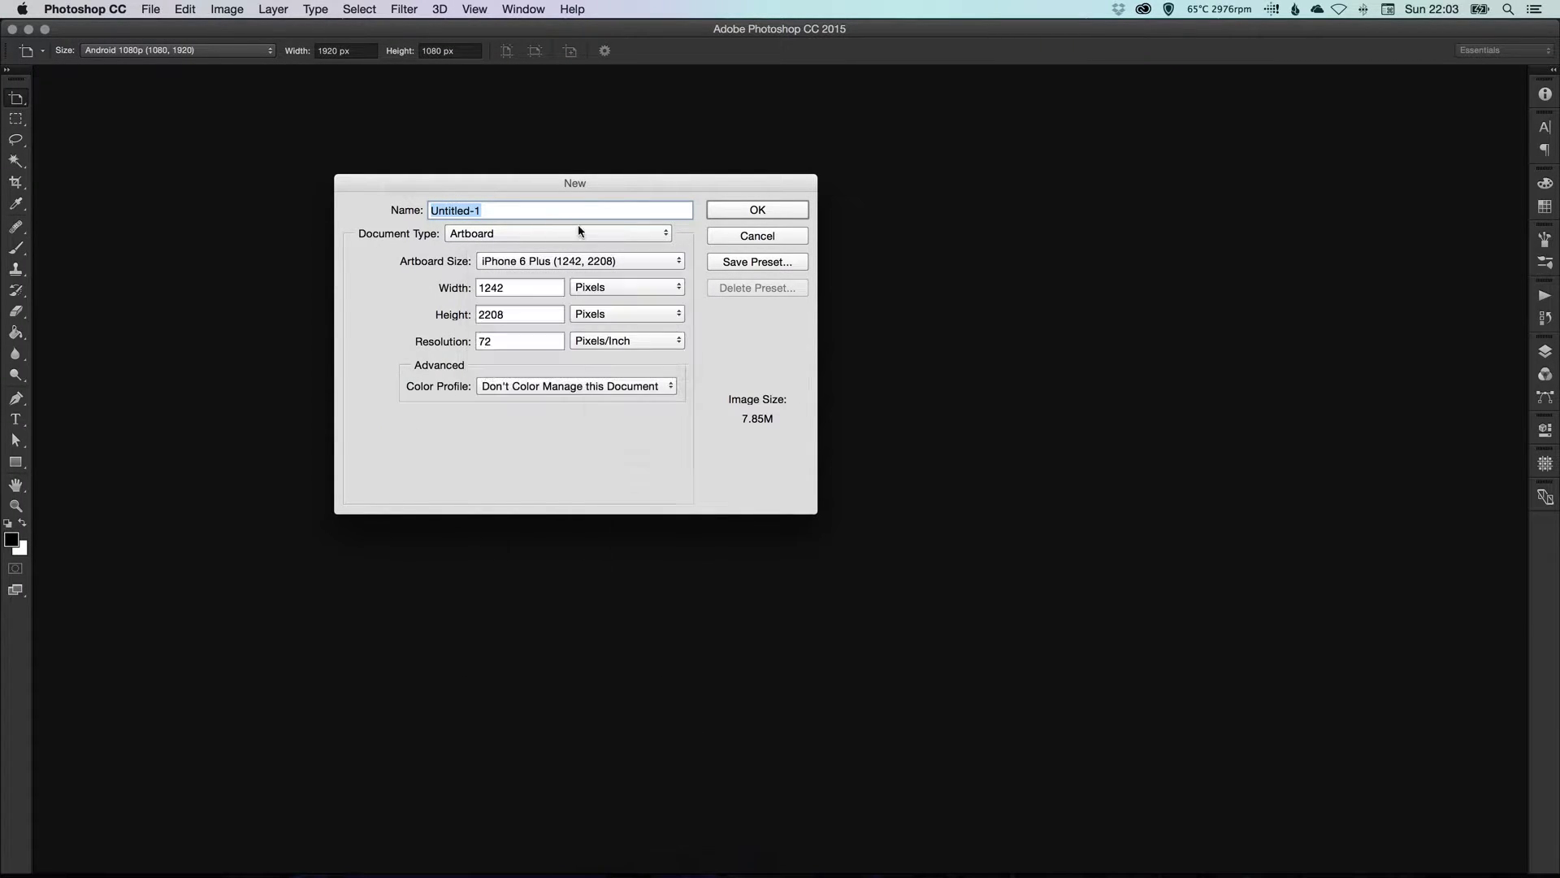
pyautogui.press('Tab')
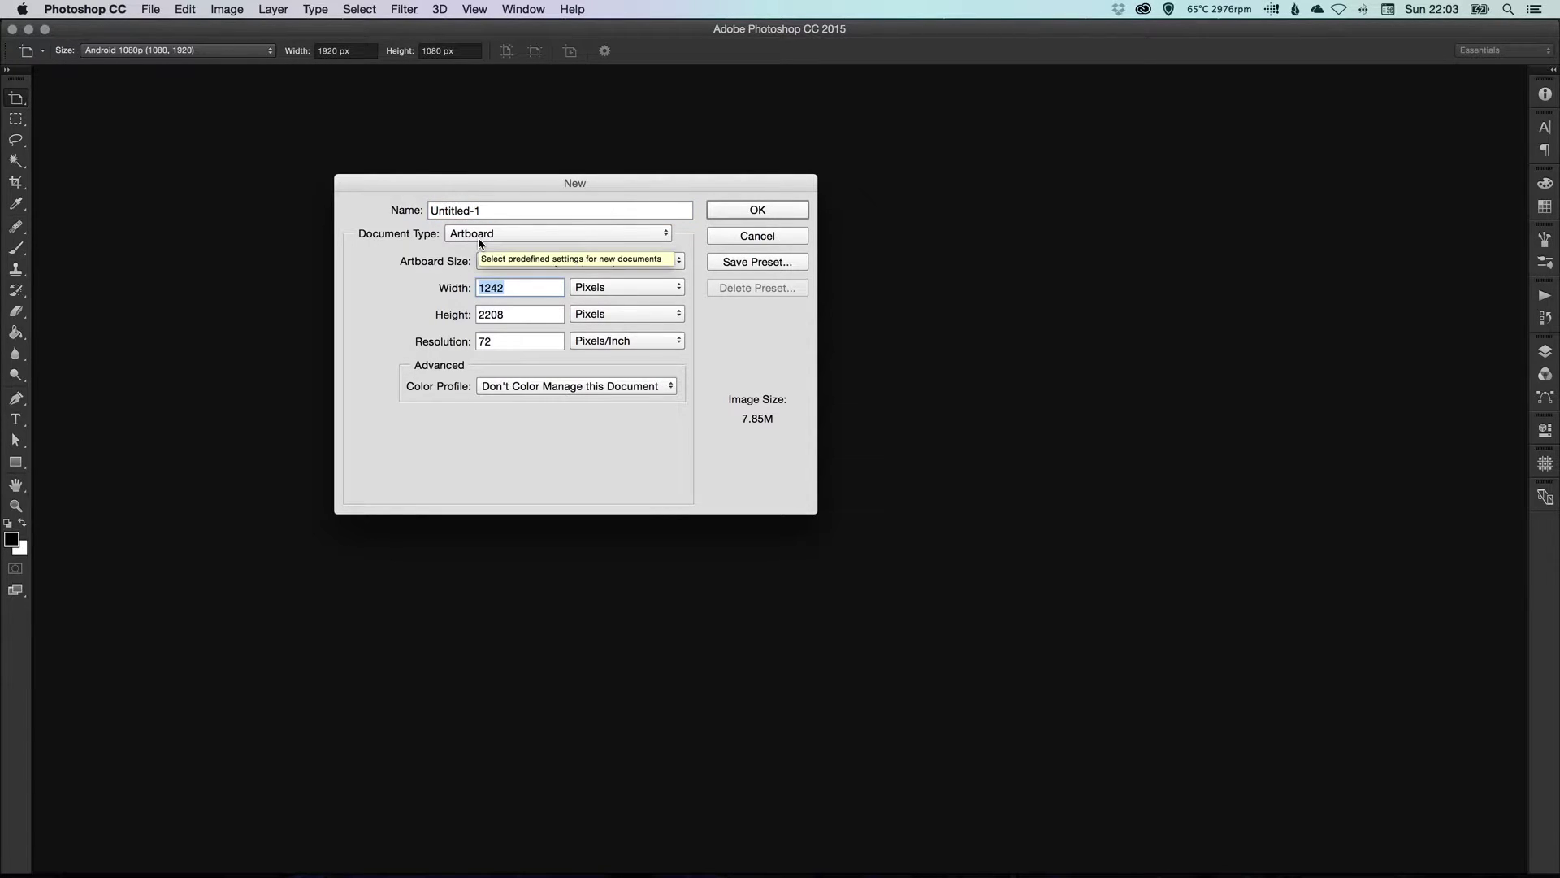
pyautogui.write('300')
pyautogui.press('Tab')
pyautogui.write('250')
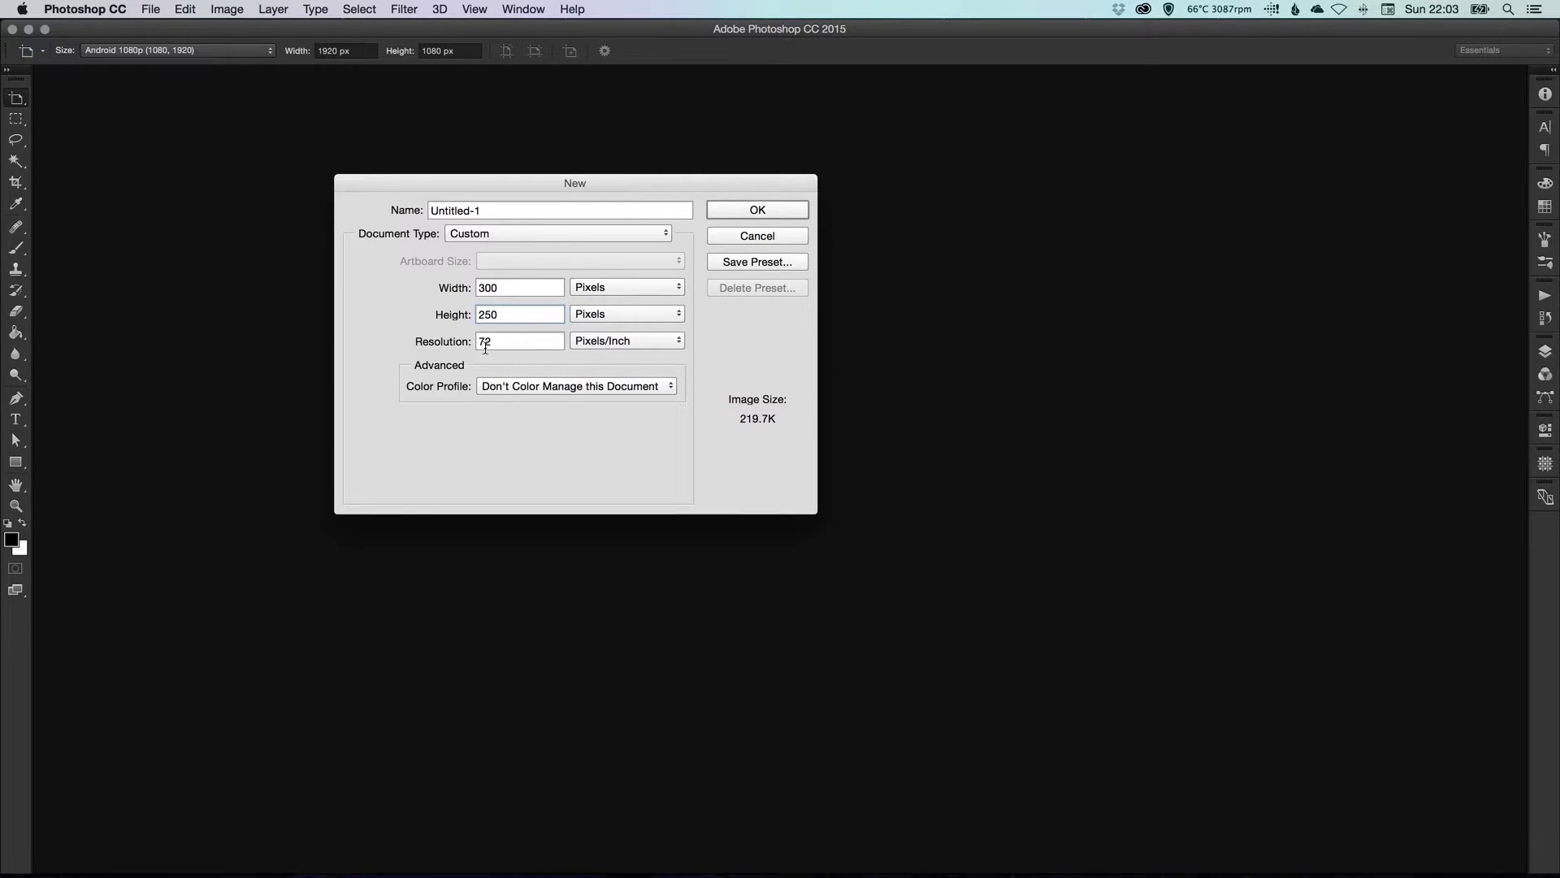
pyautogui.click(558, 387)
pyautogui.click(562, 401)
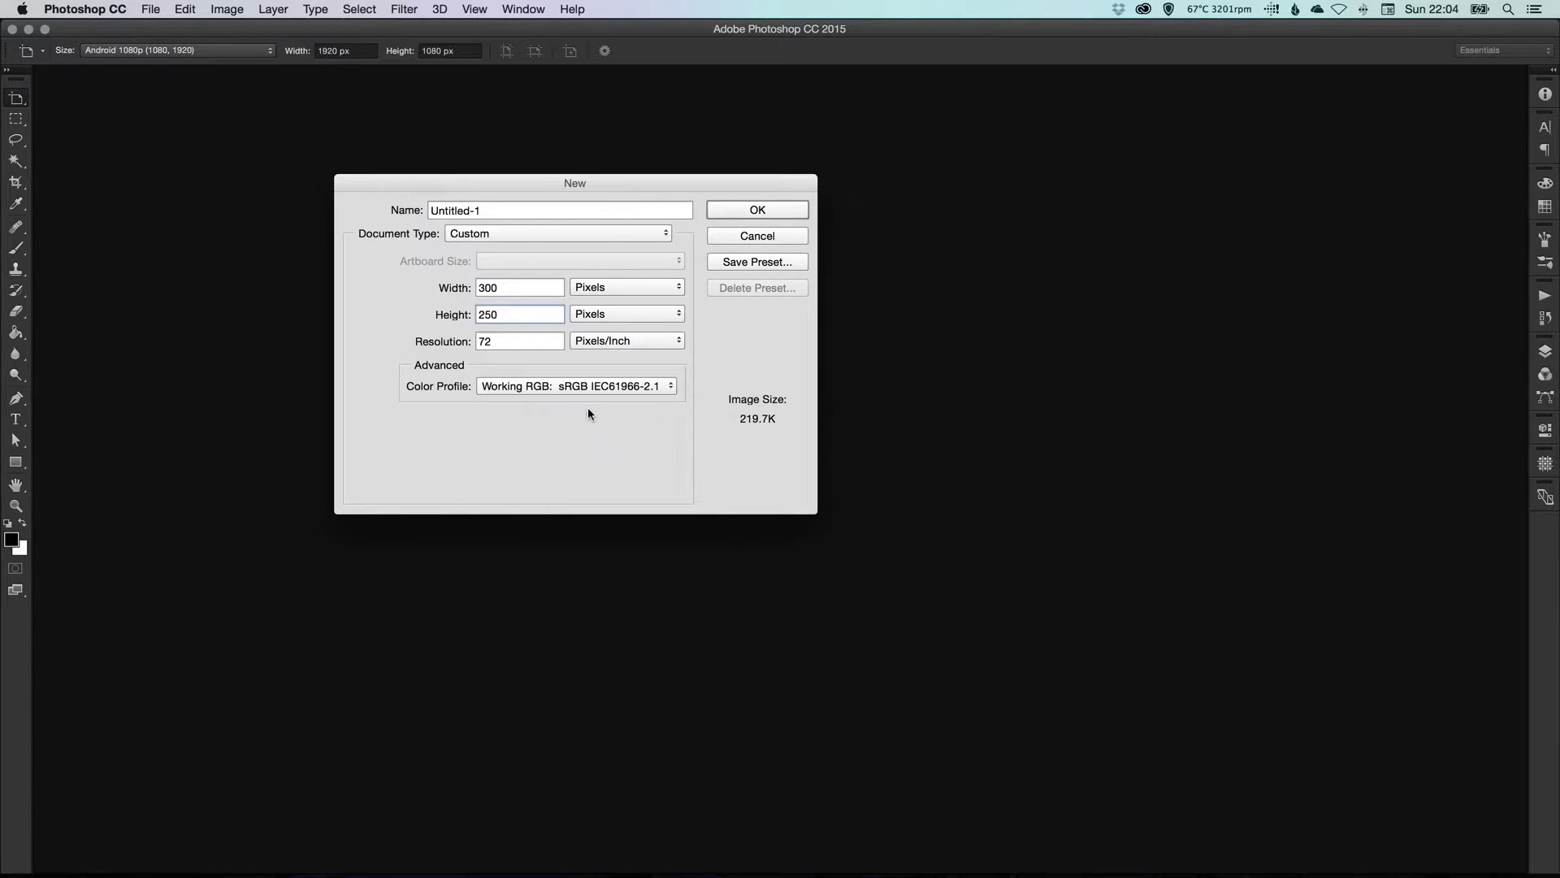
# Create the document and rename Artboard 1 to '300 x 250'
pyautogui.click(757, 210)
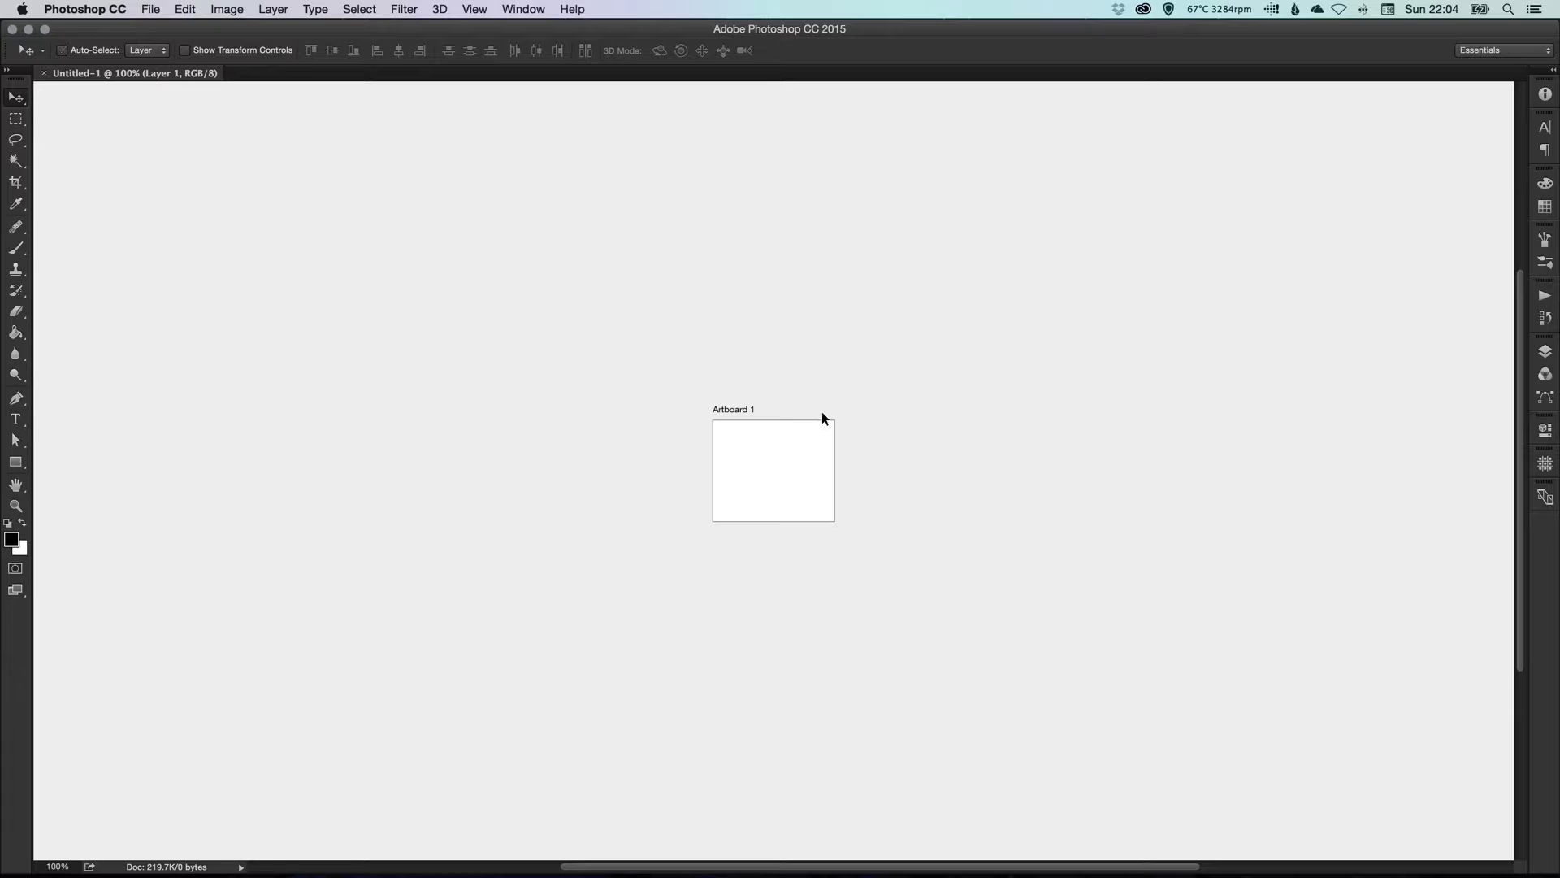
pyautogui.press('super+equal')
pyautogui.hscroll(2, 812, 342)
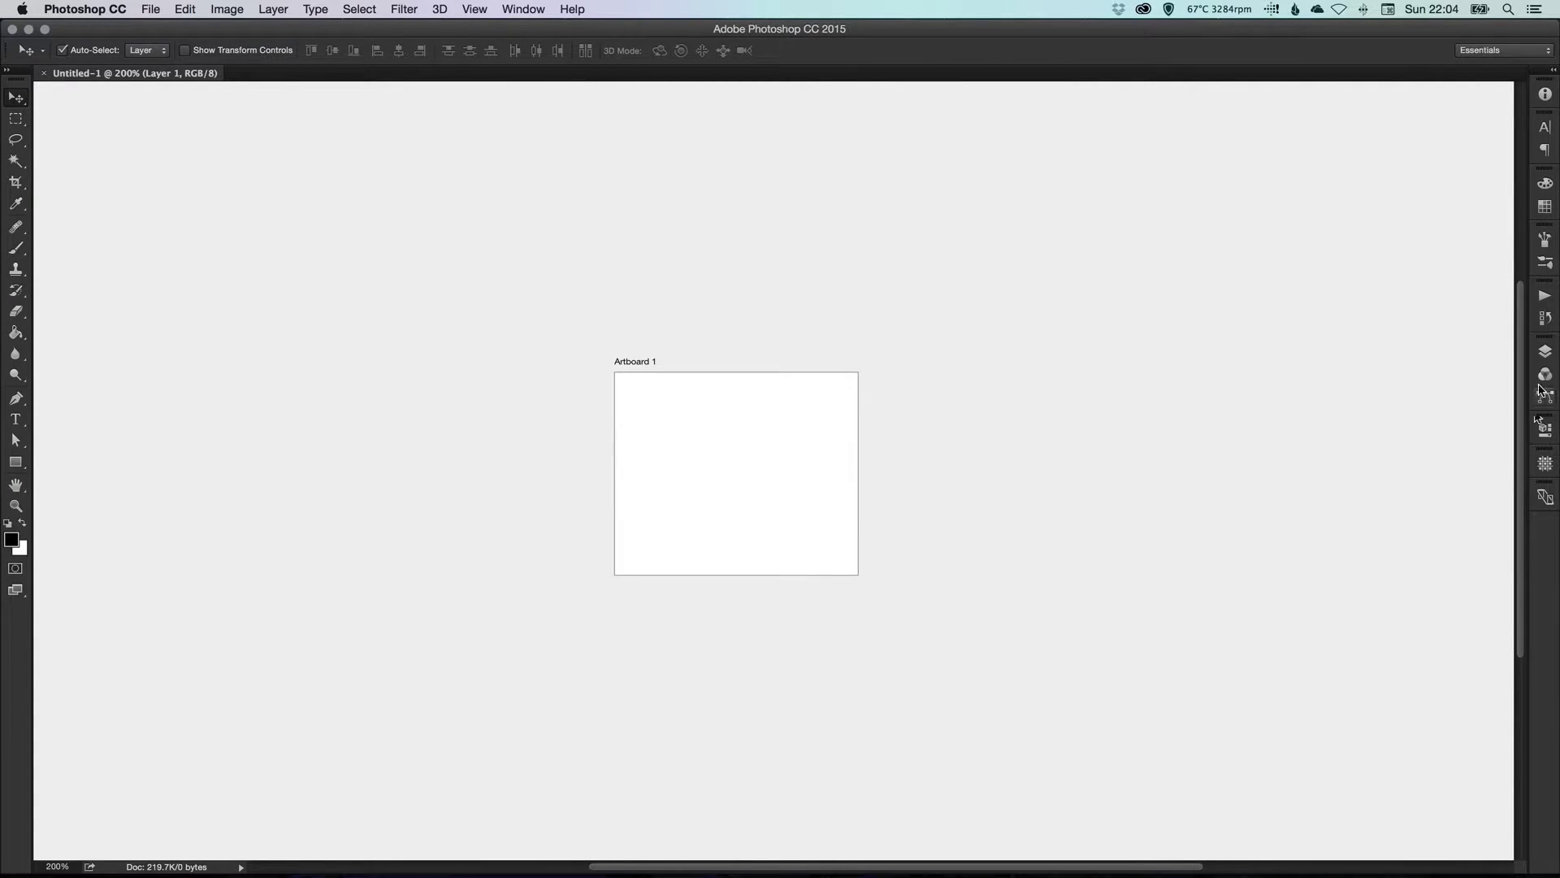
pyautogui.click(1545, 352)
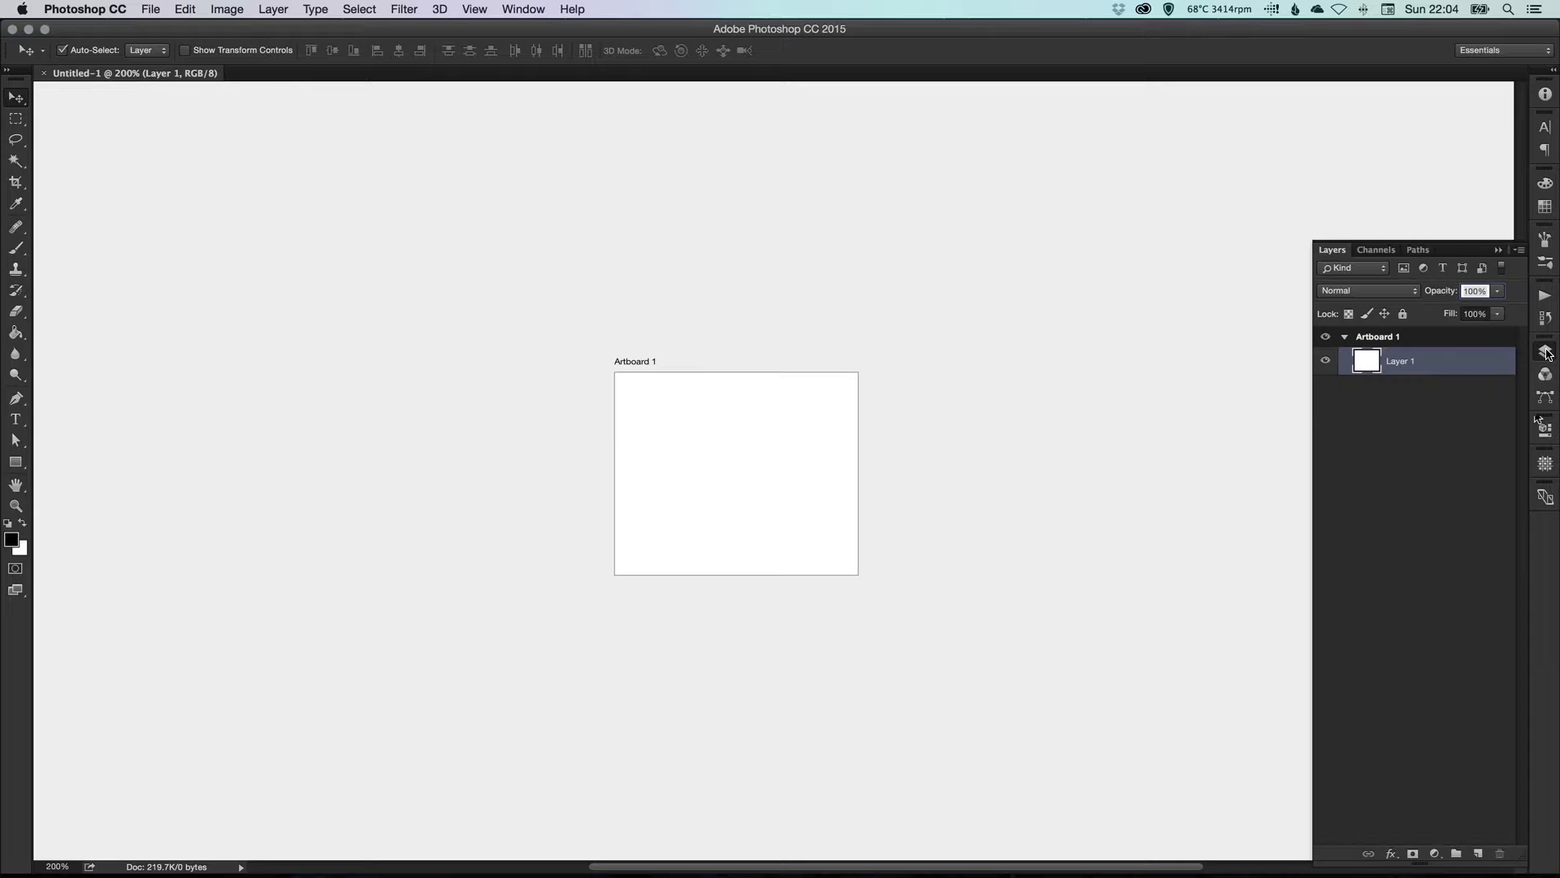
pyautogui.doubleClick(1378, 338)
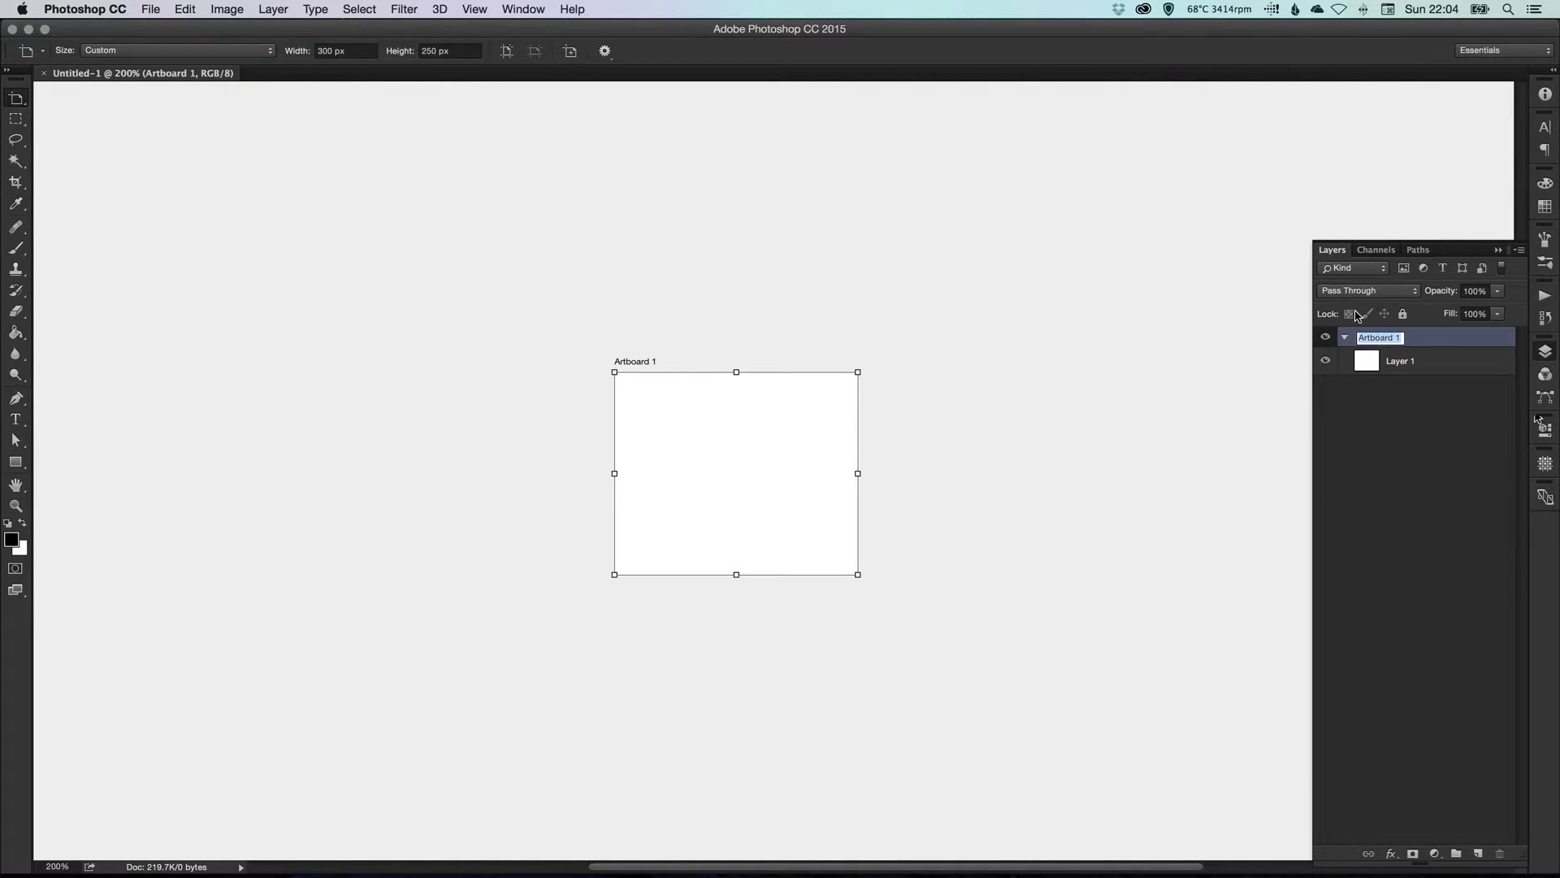
pyautogui.write('300 x 250')
pyautogui.press('Return')
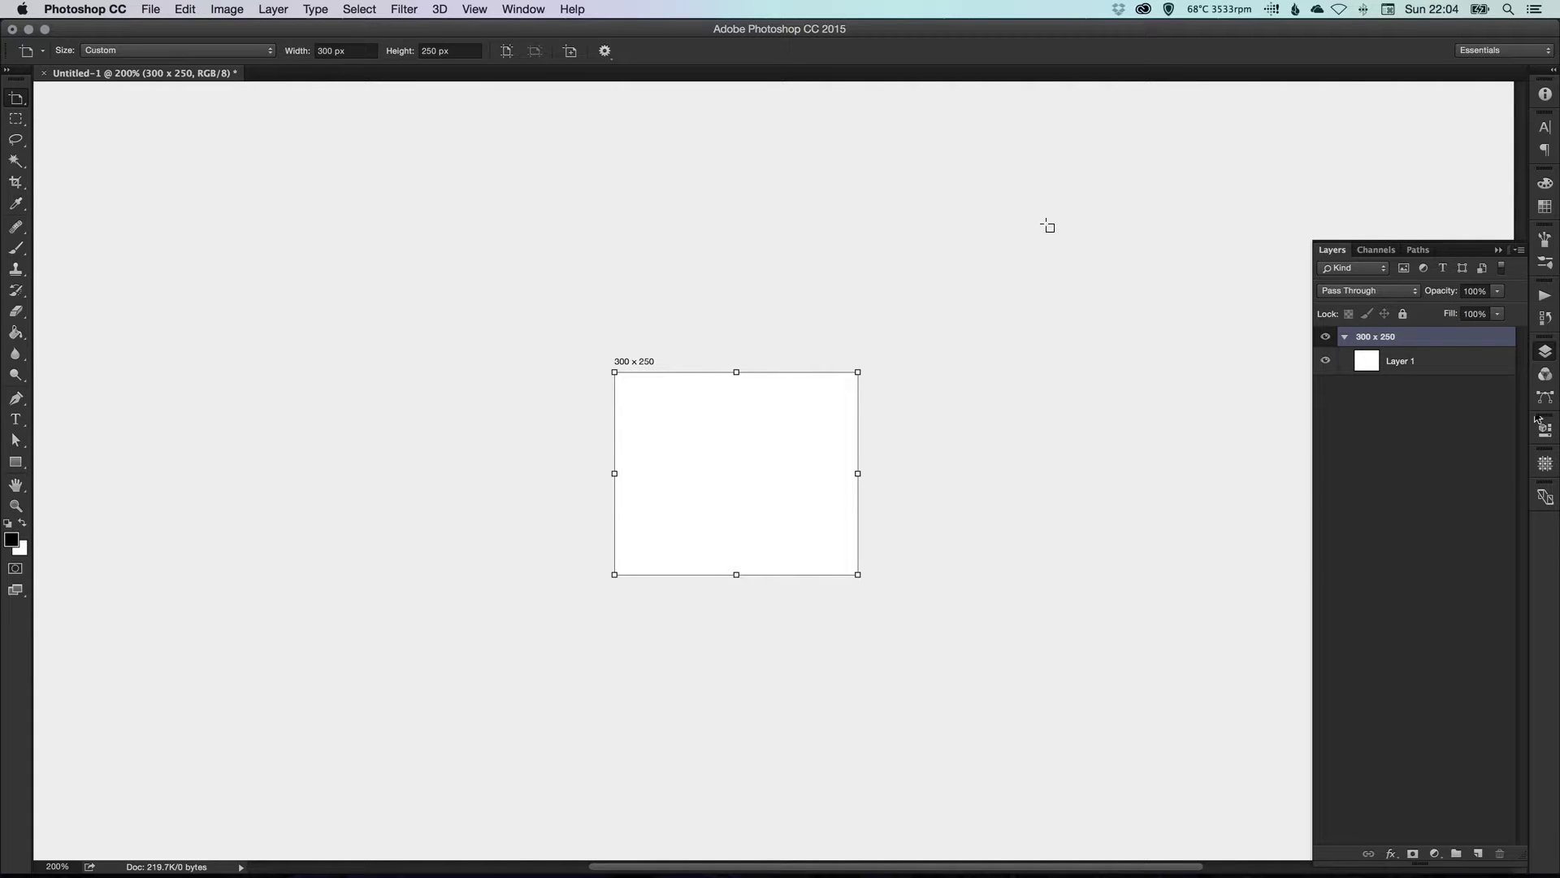
# Fill Layer 1 with blue using the Paint Bucket and add a new empty layer above it
pyautogui.moveTo(881, 348); pyautogui.dragTo(712, 381)
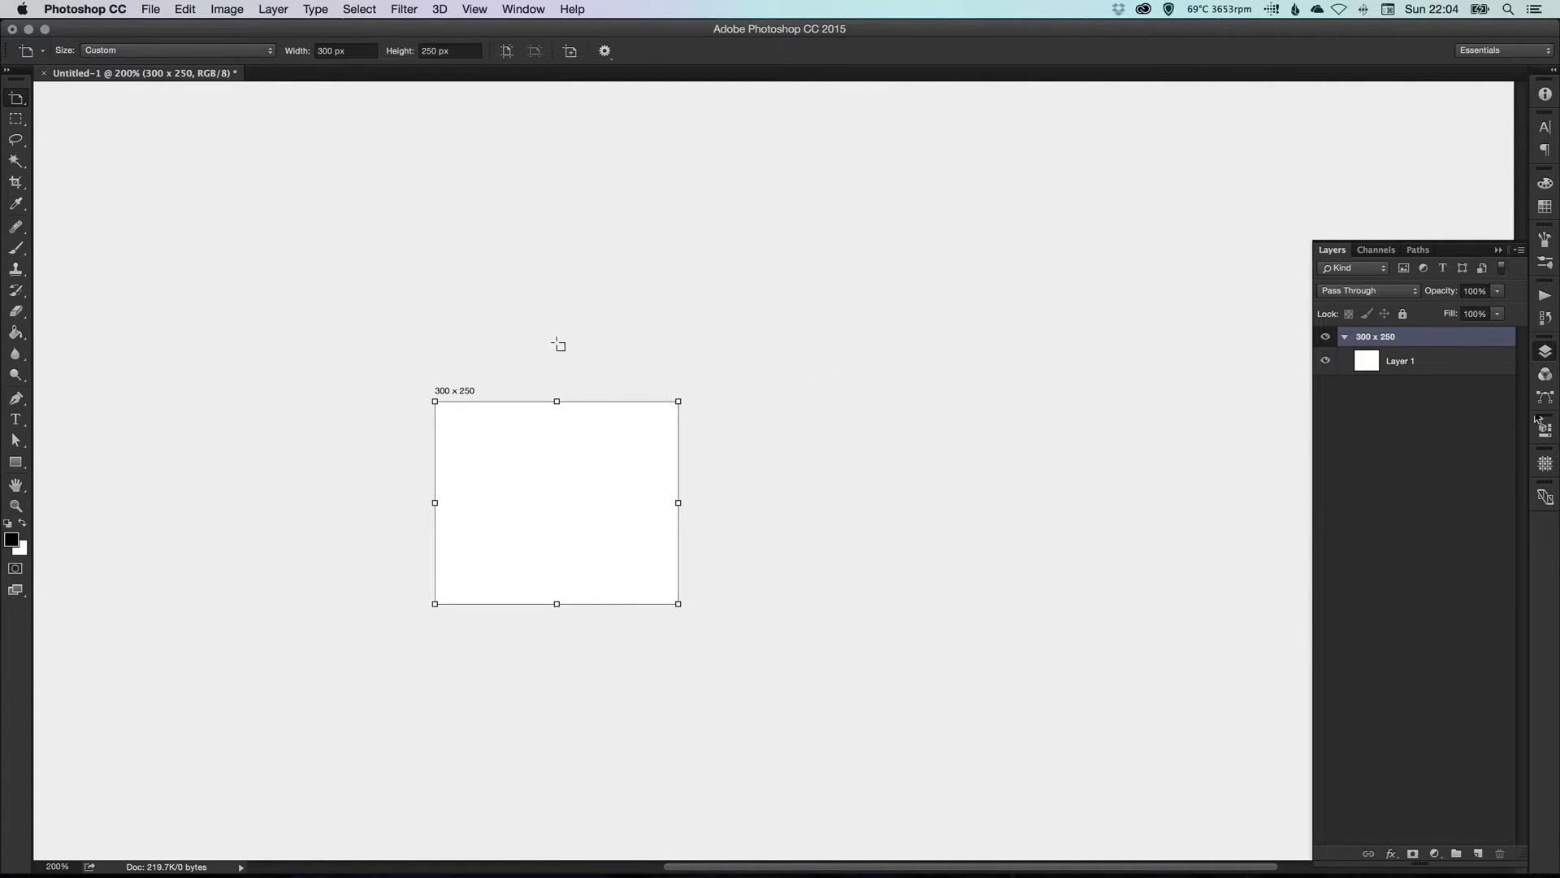
pyautogui.moveTo(703, 417); pyautogui.dragTo(811, 358)
pyautogui.press('v')
pyautogui.click(1411, 367)
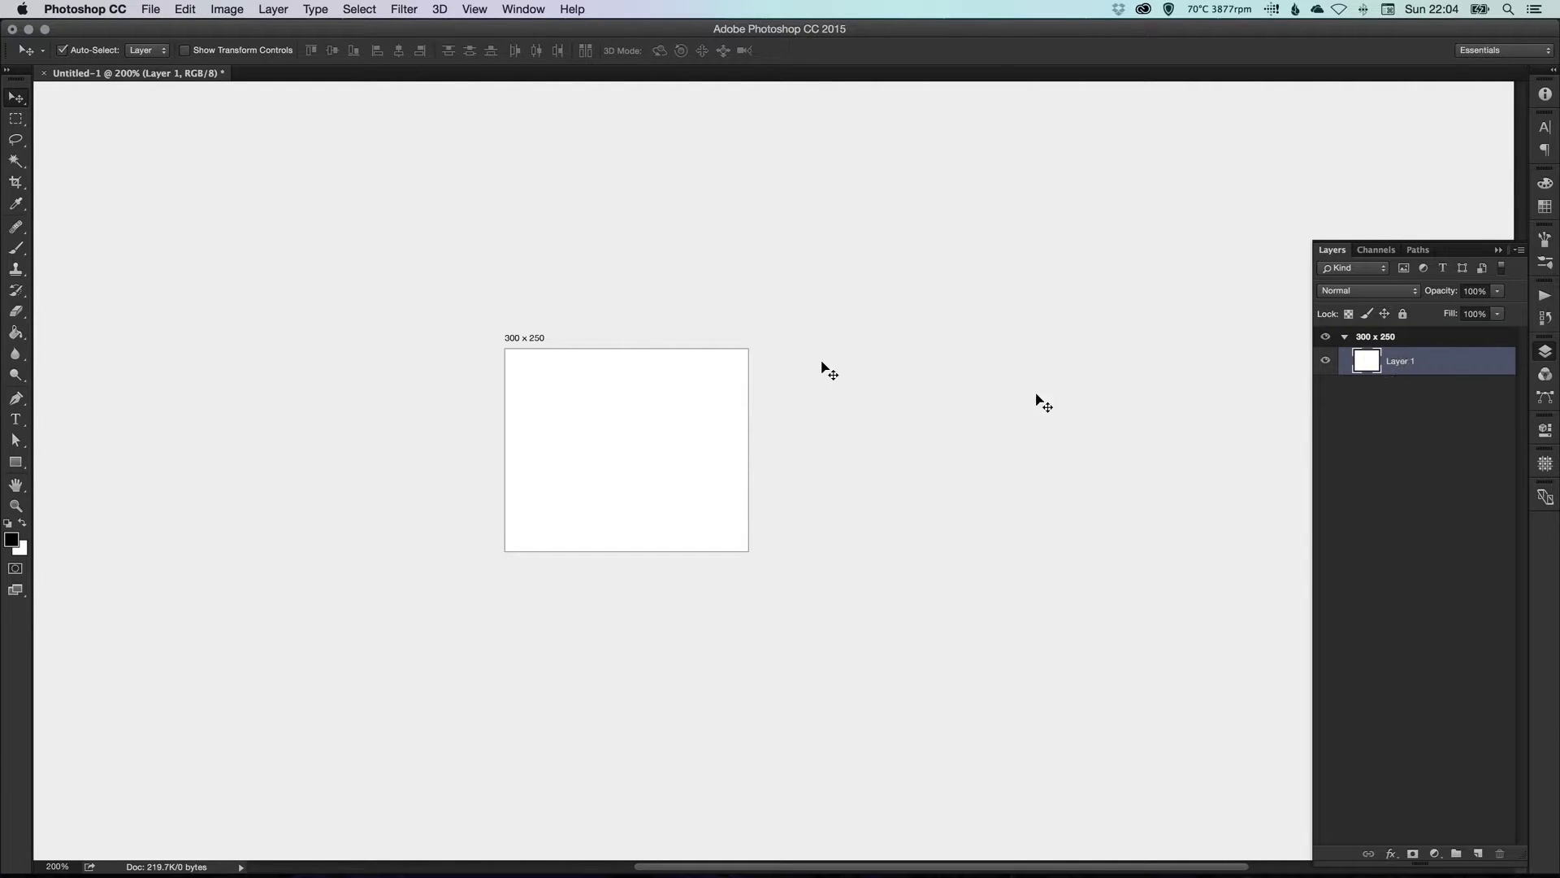
pyautogui.click(12, 538)
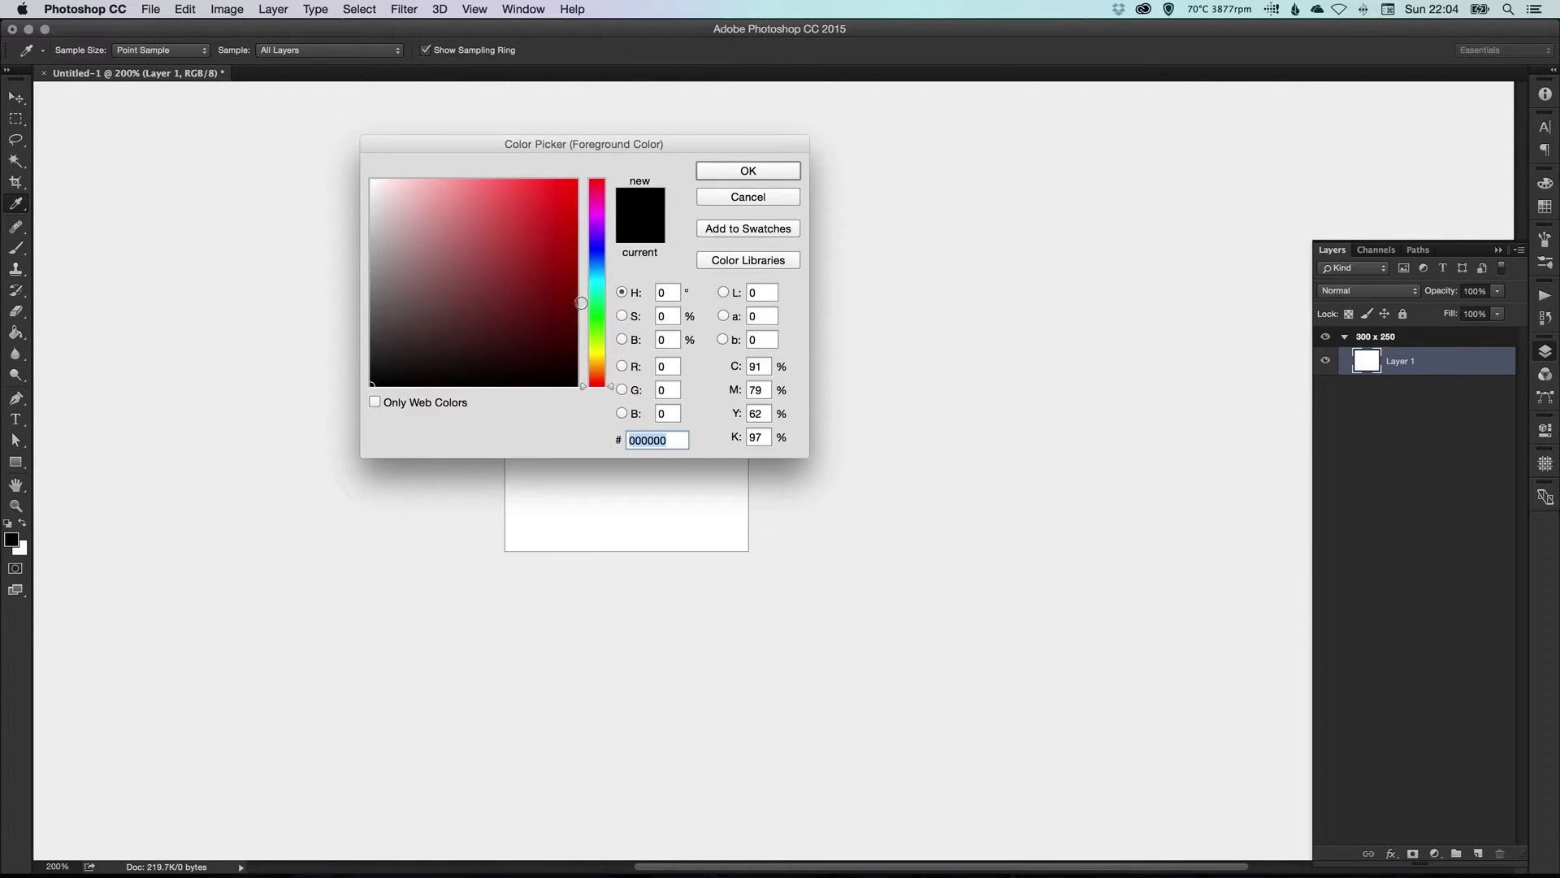
pyautogui.click(598, 266)
pyautogui.click(538, 200)
pyautogui.click(764, 170)
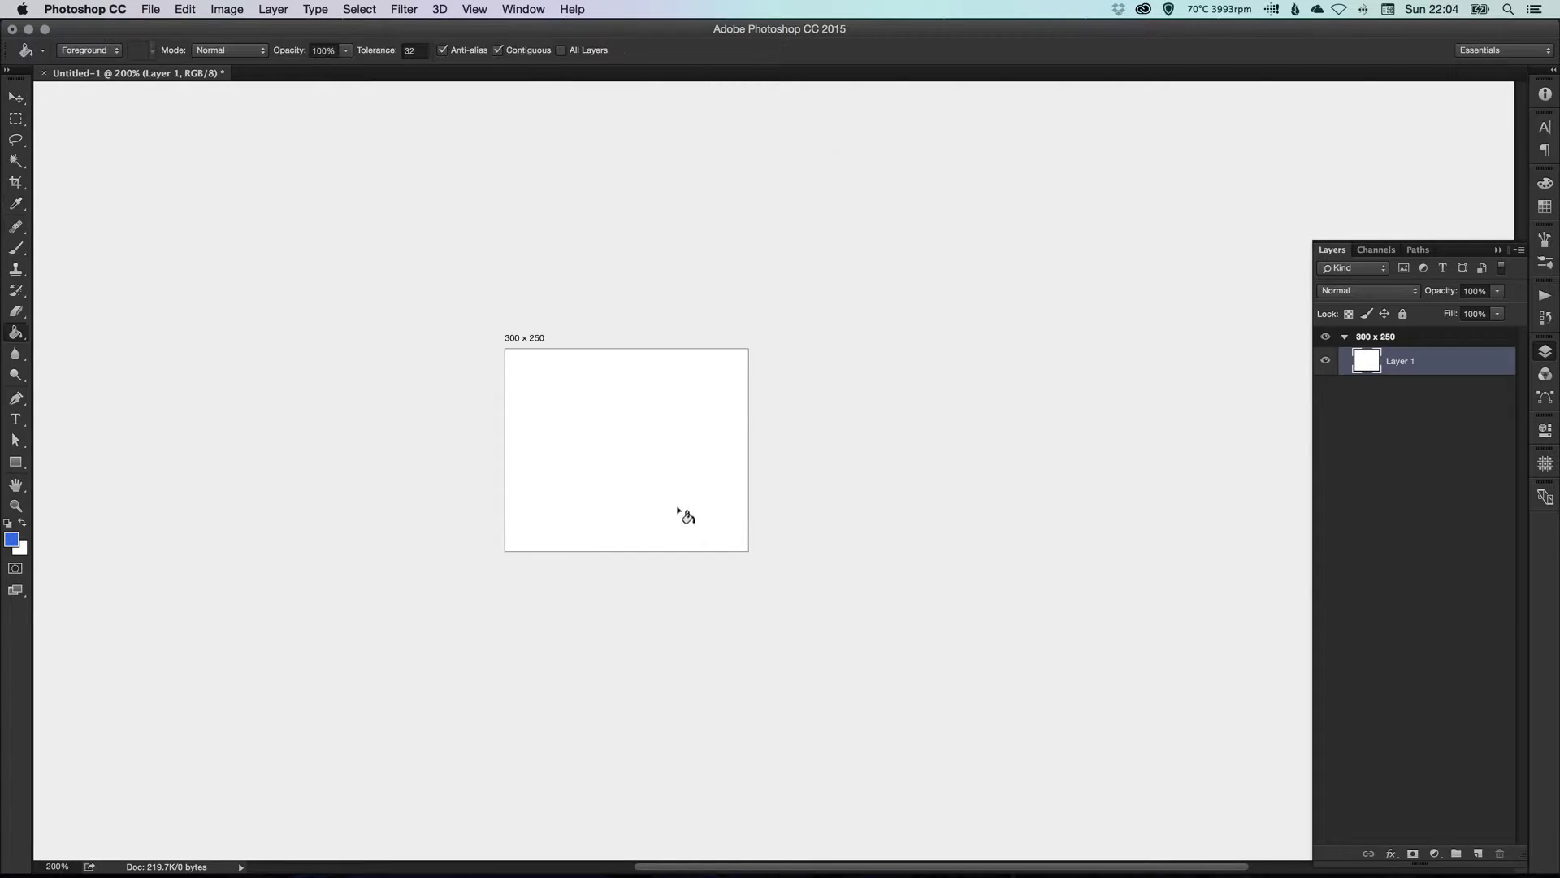
pyautogui.click(675, 480)
pyautogui.press('v')
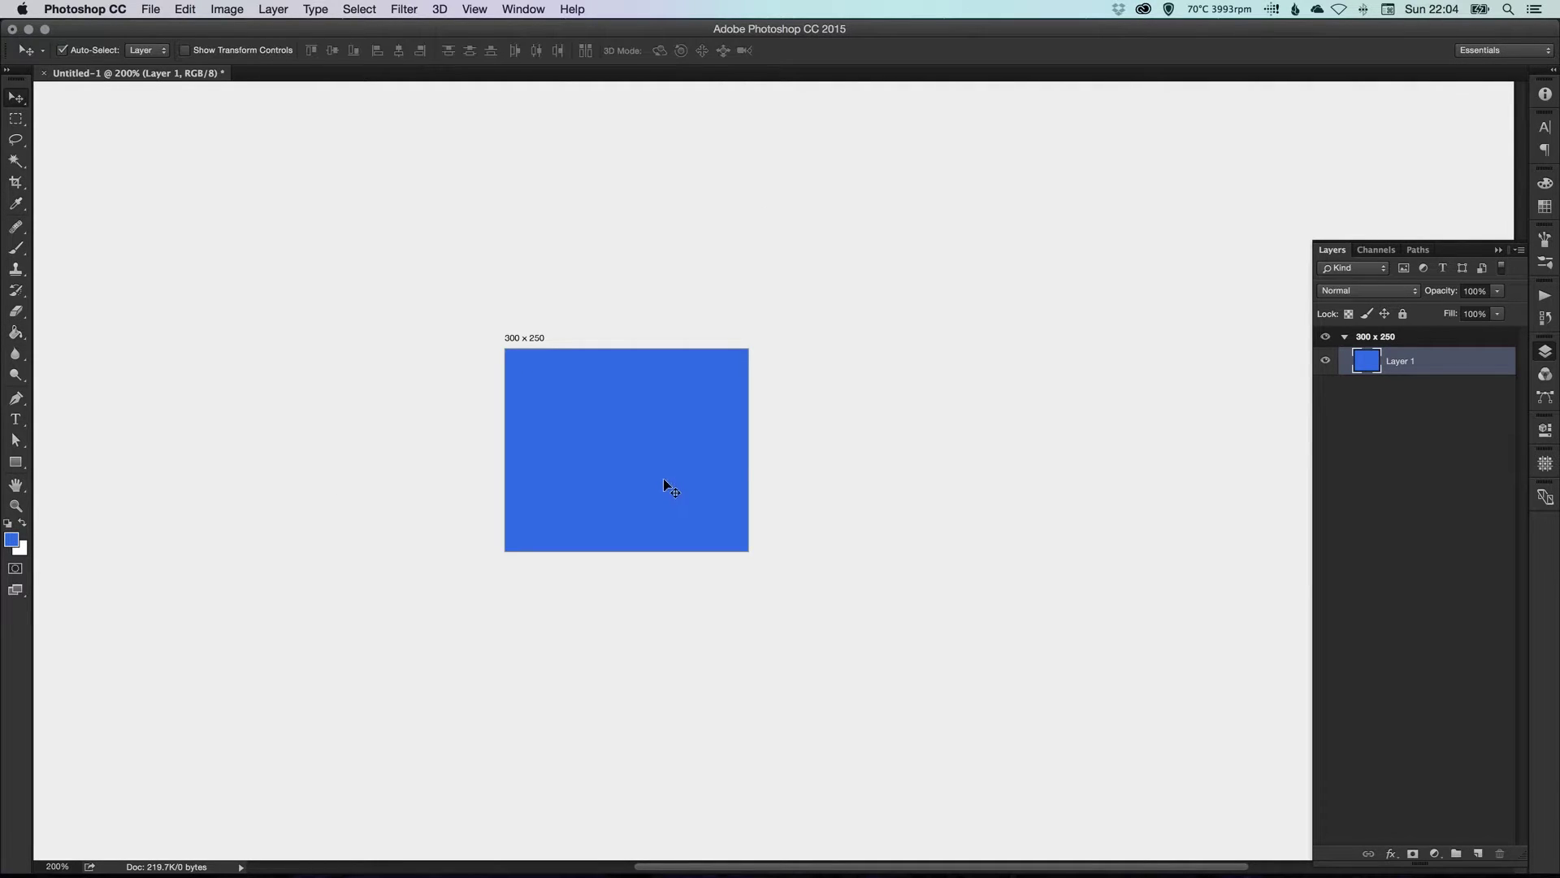
pyautogui.click(1478, 853)
# Add white placeholder headline text and enlarge it about 2.5 times
pyautogui.press('t')
pyautogui.click(586, 446)
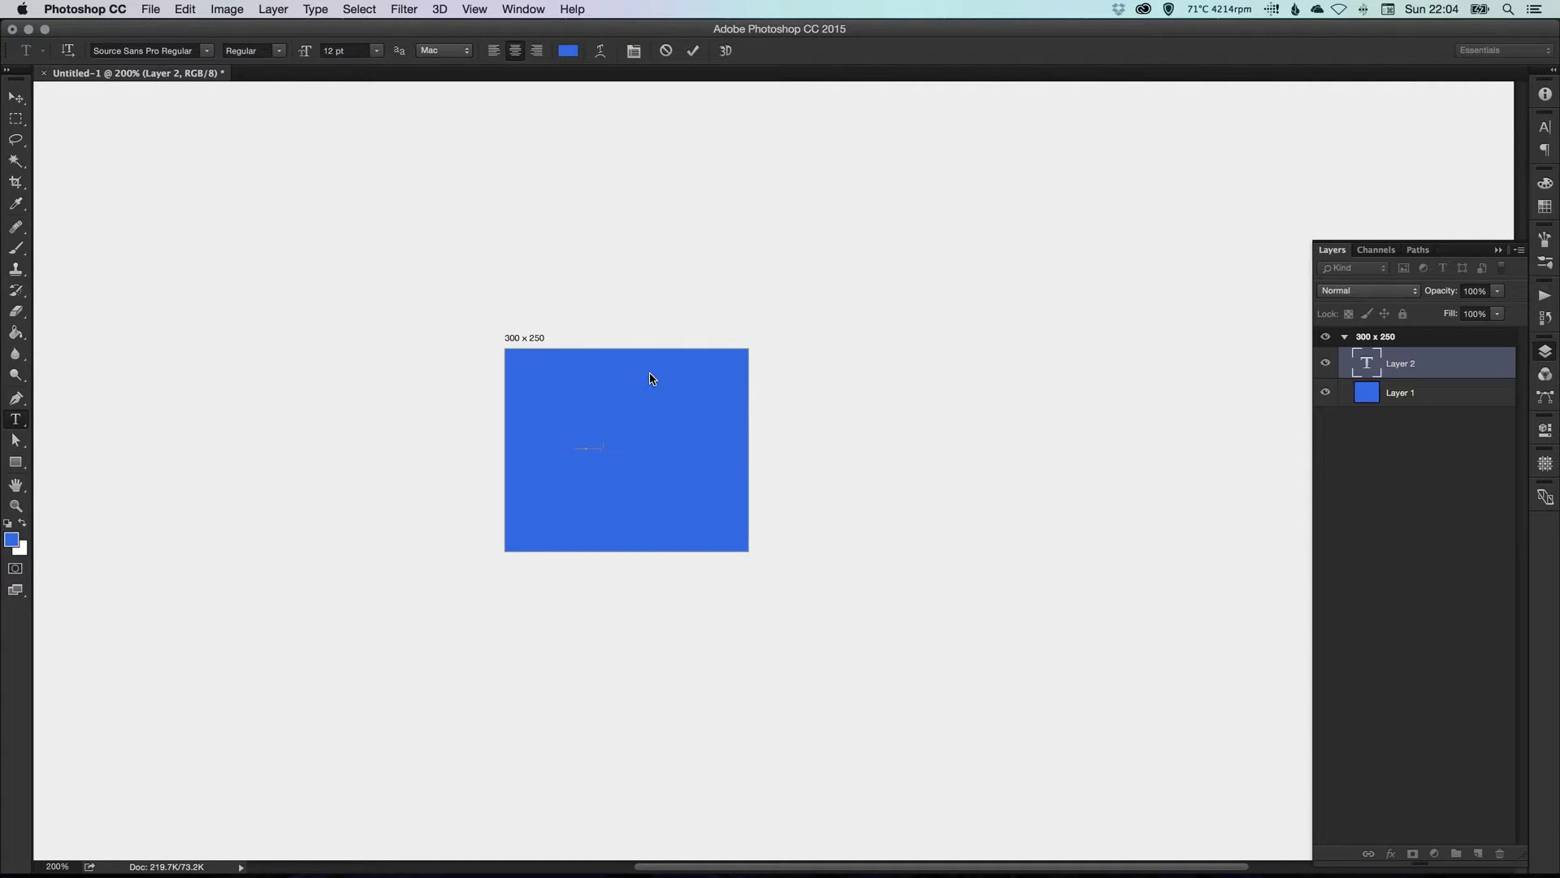
pyautogui.click(568, 50)
pyautogui.click(371, 180)
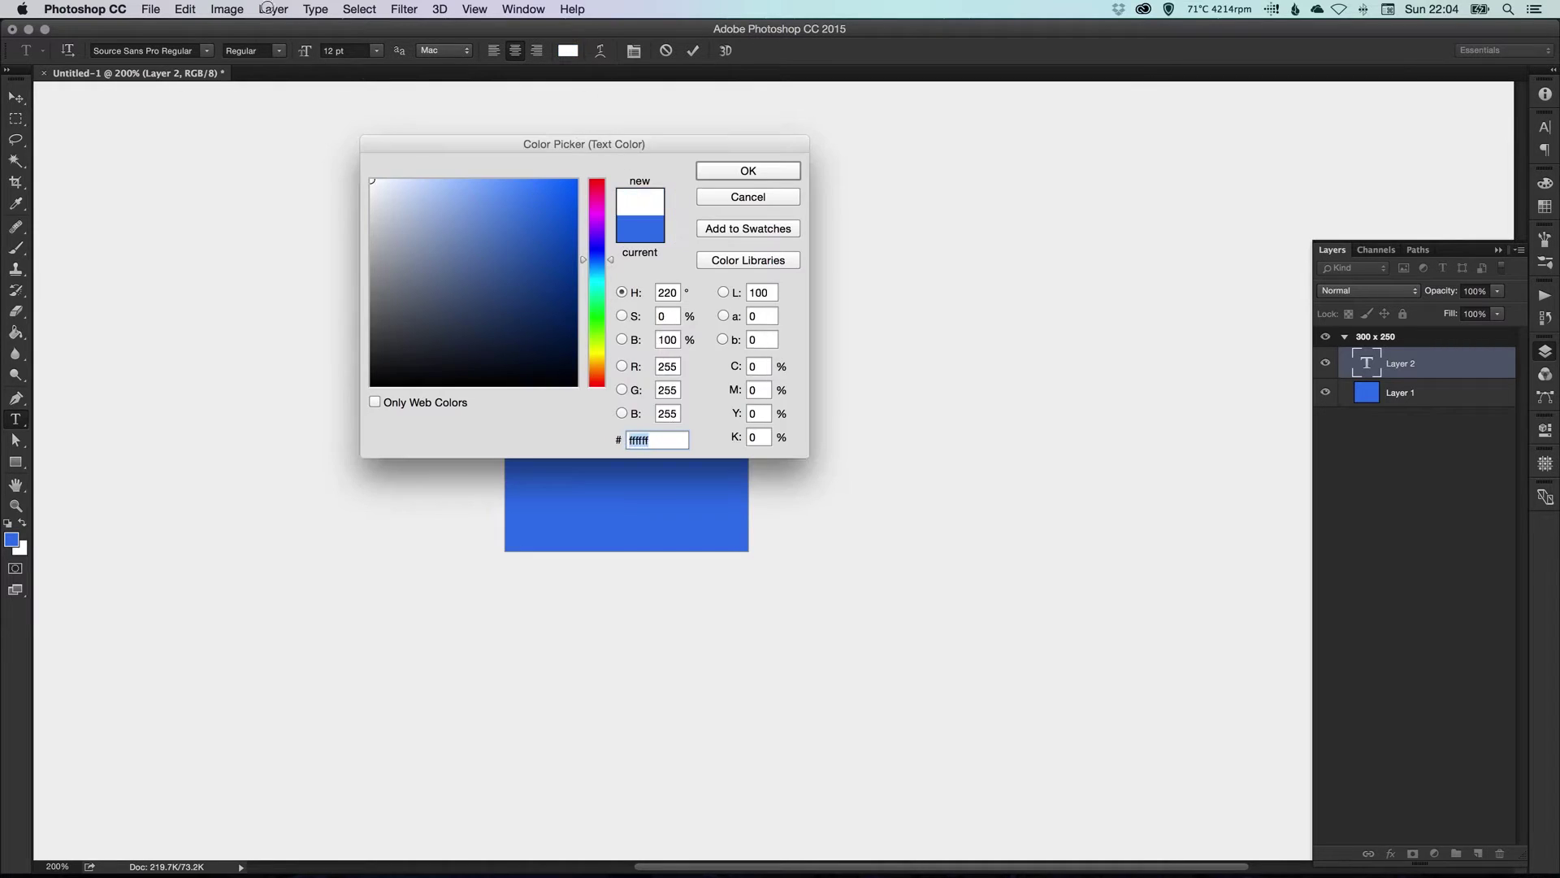
pyautogui.click(748, 171)
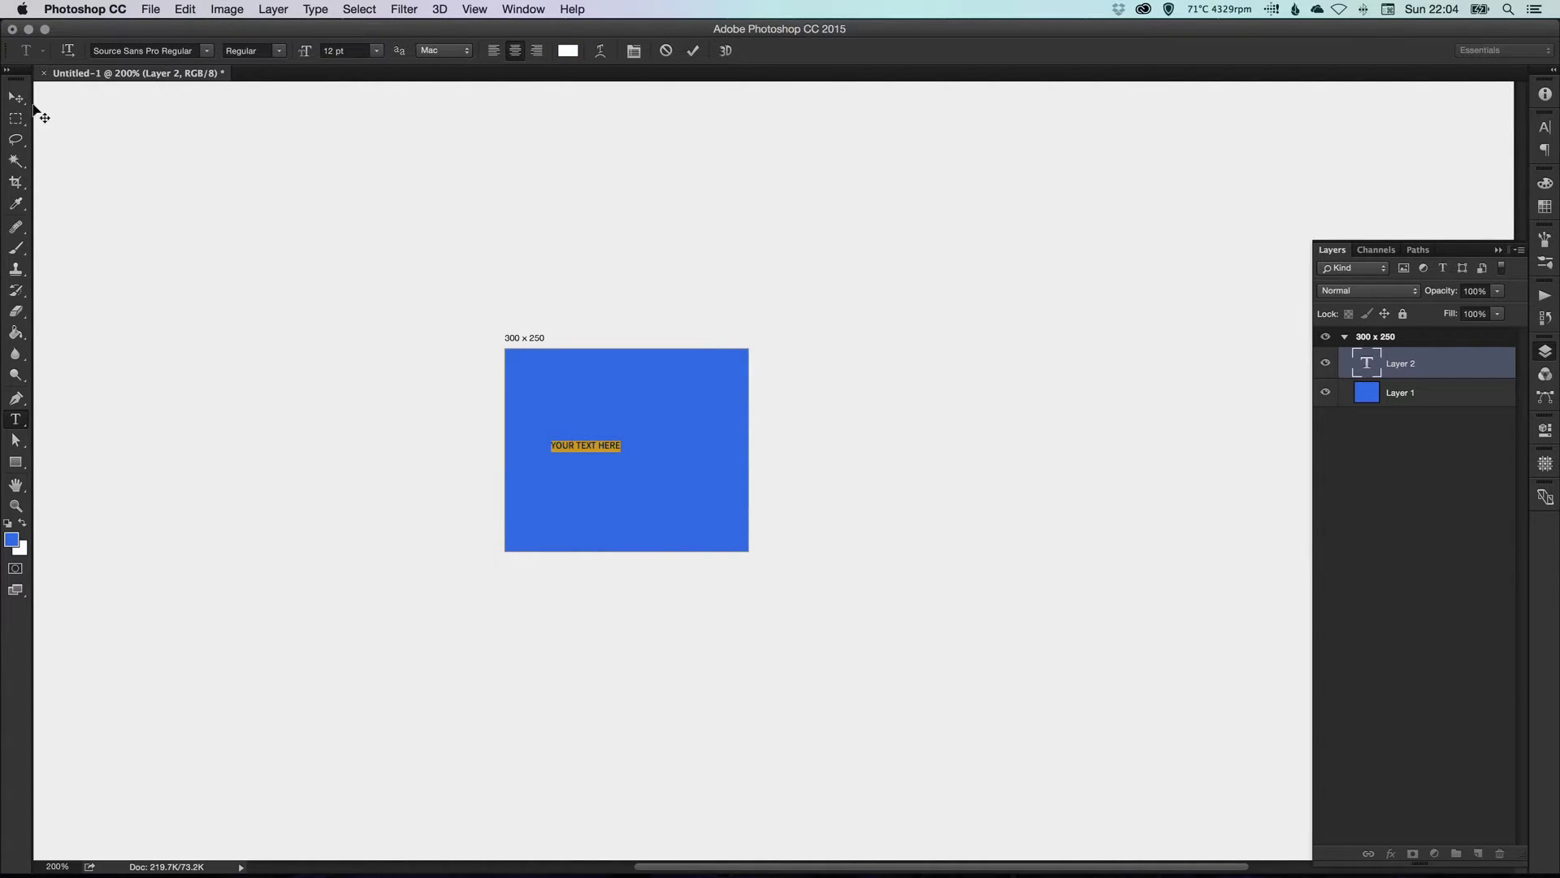
pyautogui.click(15, 96)
pyautogui.hotkey('ctrl', 't')
pyautogui.moveTo(622, 439); pyautogui.dragTo(729, 423)
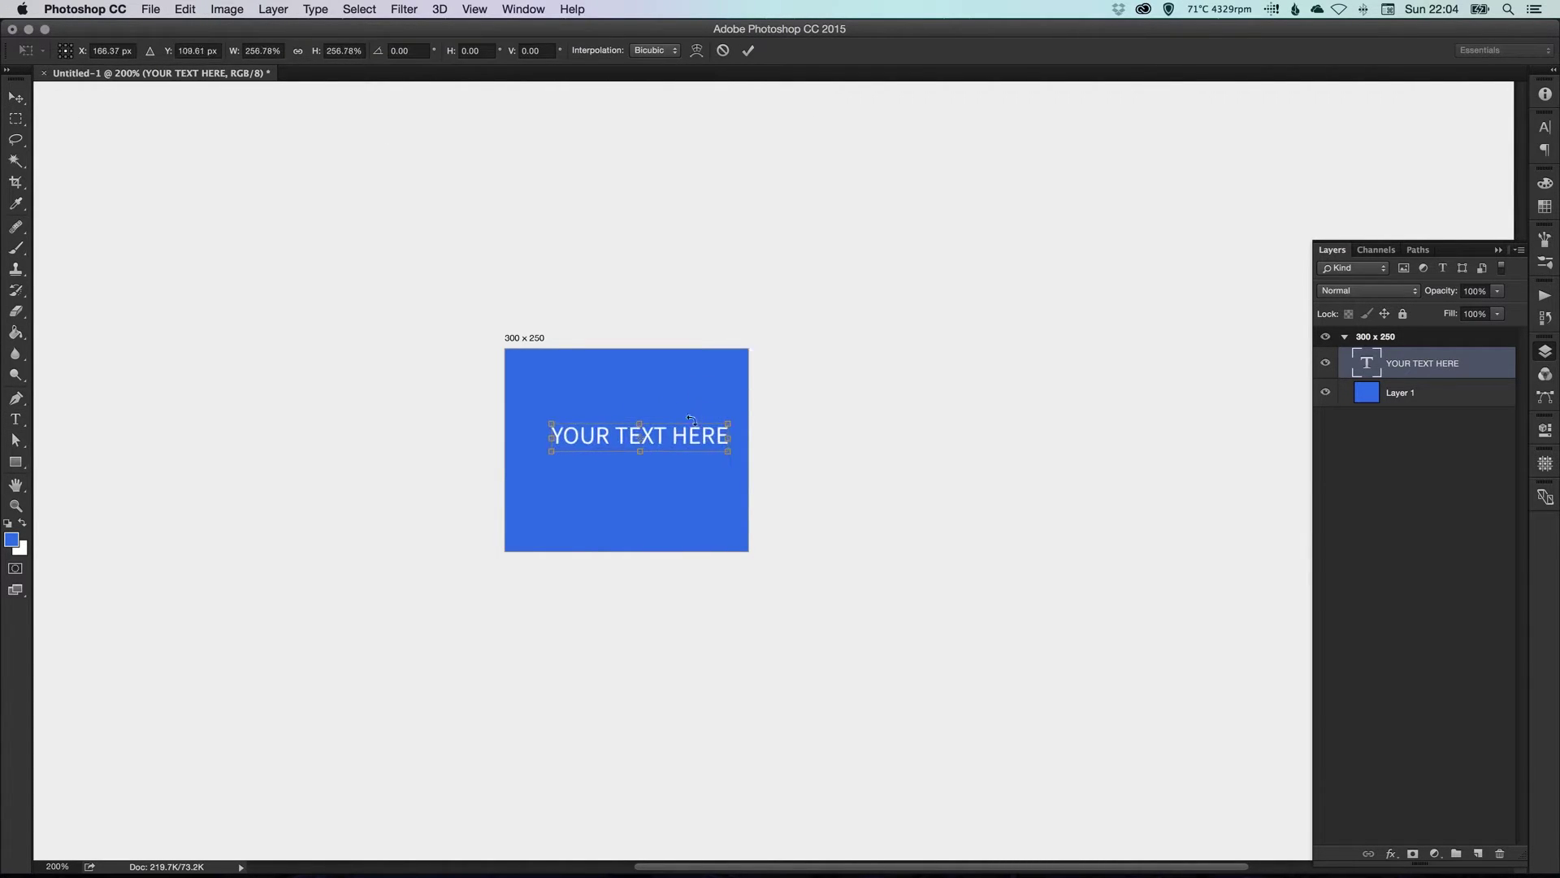
pyautogui.press('Return')
# Make the headline bold and move it slightly up and left
pyautogui.press('t')
pyautogui.press('Return')
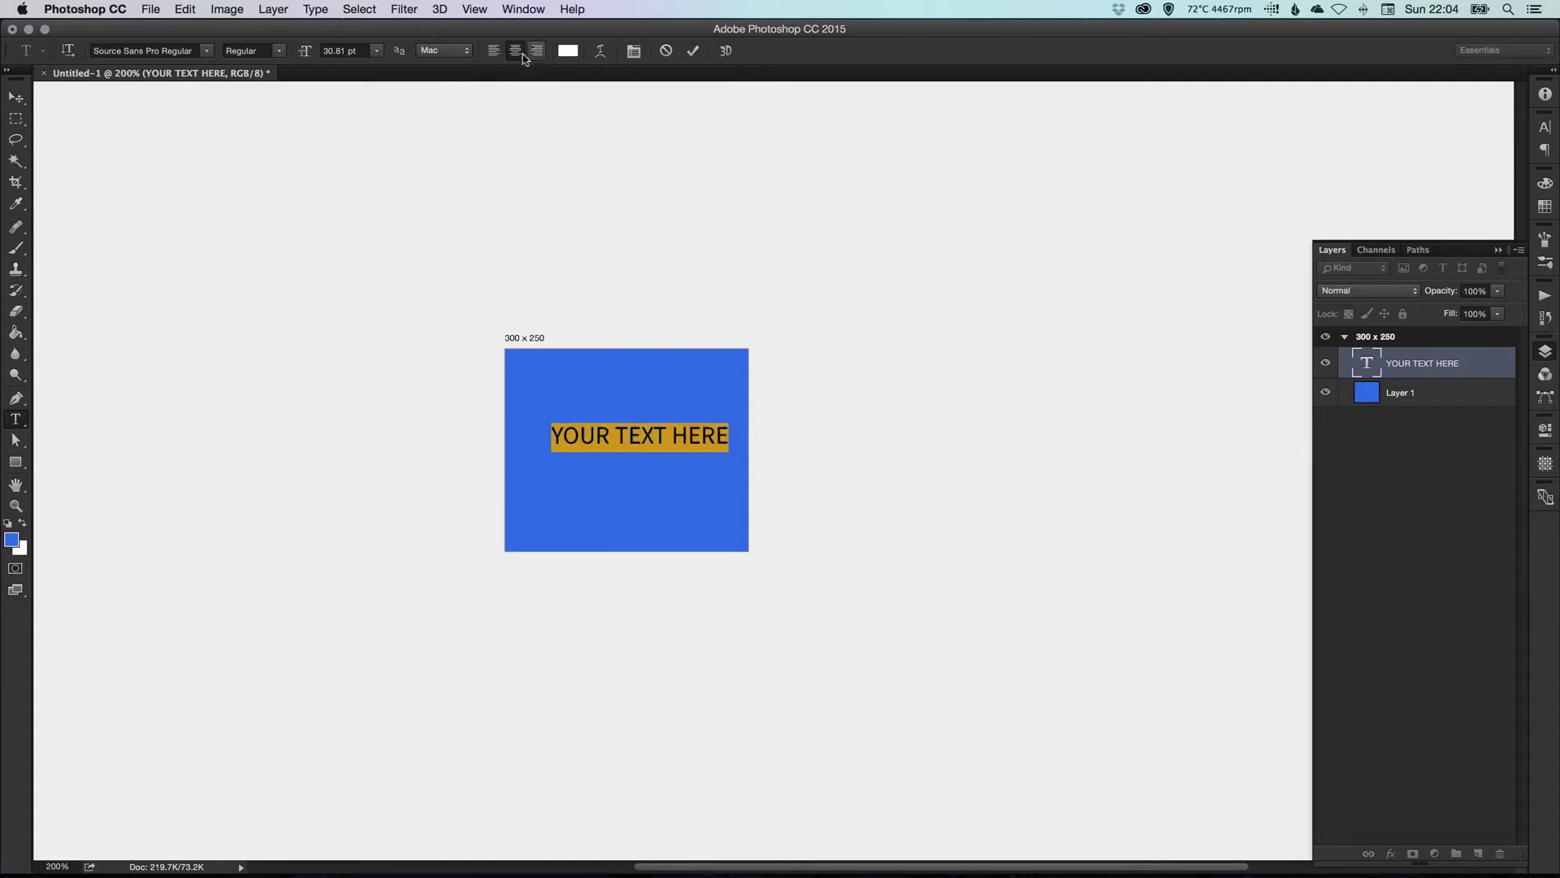
pyautogui.click(279, 51)
pyautogui.click(256, 128)
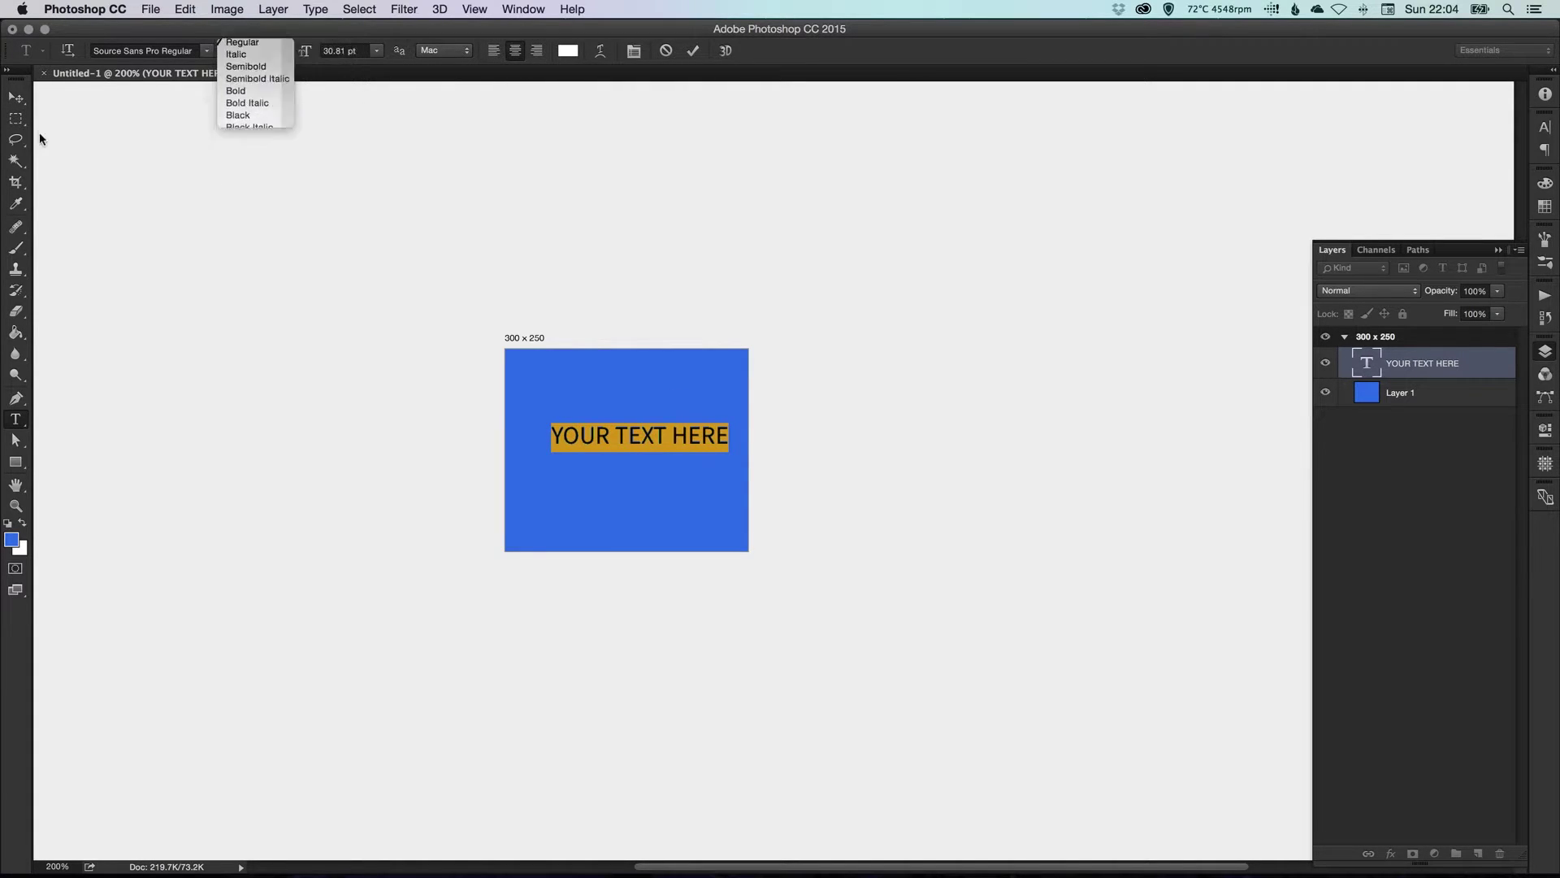
pyautogui.click(15, 96)
pyautogui.moveTo(642, 434); pyautogui.dragTo(791, 406)
# Cut the headline to YOUR TEXT, duplicate it below, change the copy to HERE and enlarge it
pyautogui.press('t')
pyautogui.press('BackSpace')
pyautogui.press('super+shift+s')
pyautogui.write('v')
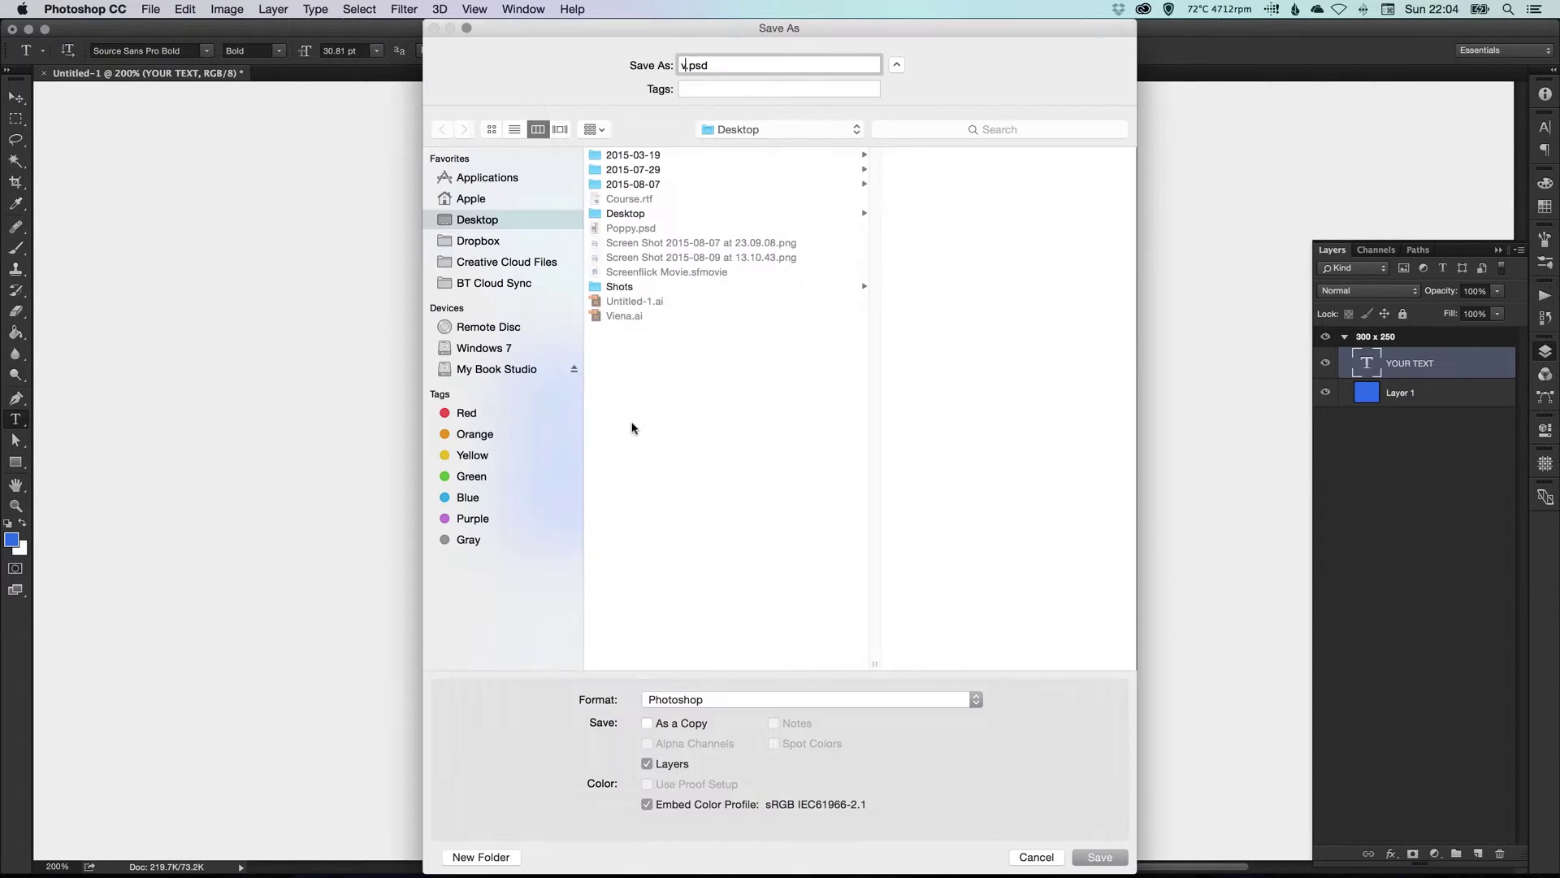
pyautogui.press('Escape')
pyautogui.press('v')
pyautogui.moveTo(619, 422); pyautogui.dragTo(688, 418)
pyautogui.write('t')
pyautogui.write('HERE')
pyautogui.click(15, 98)
pyautogui.press('super+t')
pyautogui.press('Return')
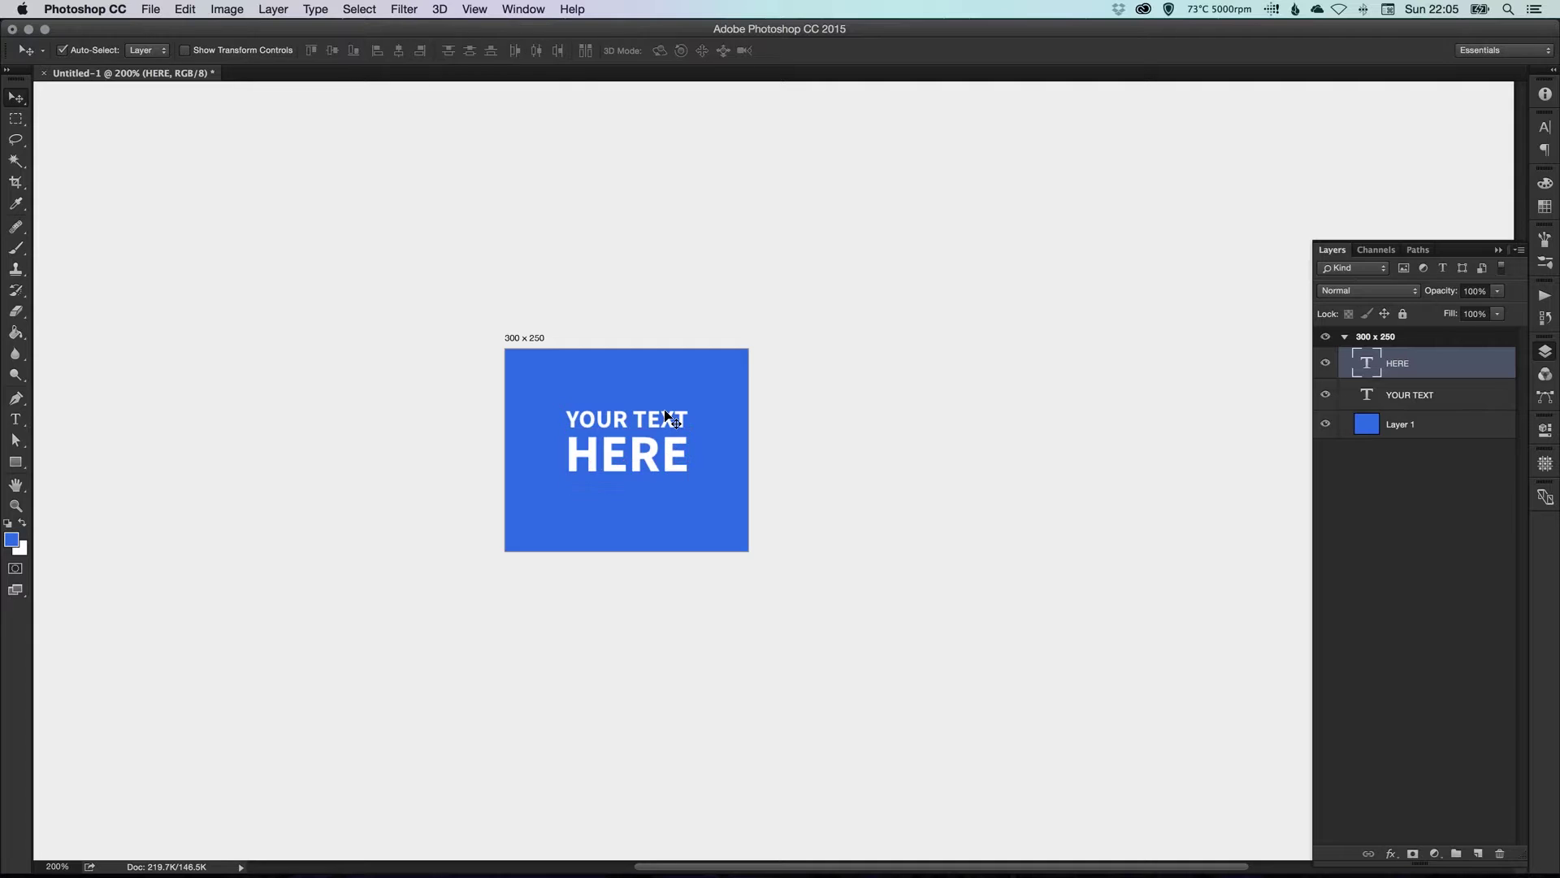
# Add 'CLICK ME' text near the bottom of the banner
pyautogui.press('t')
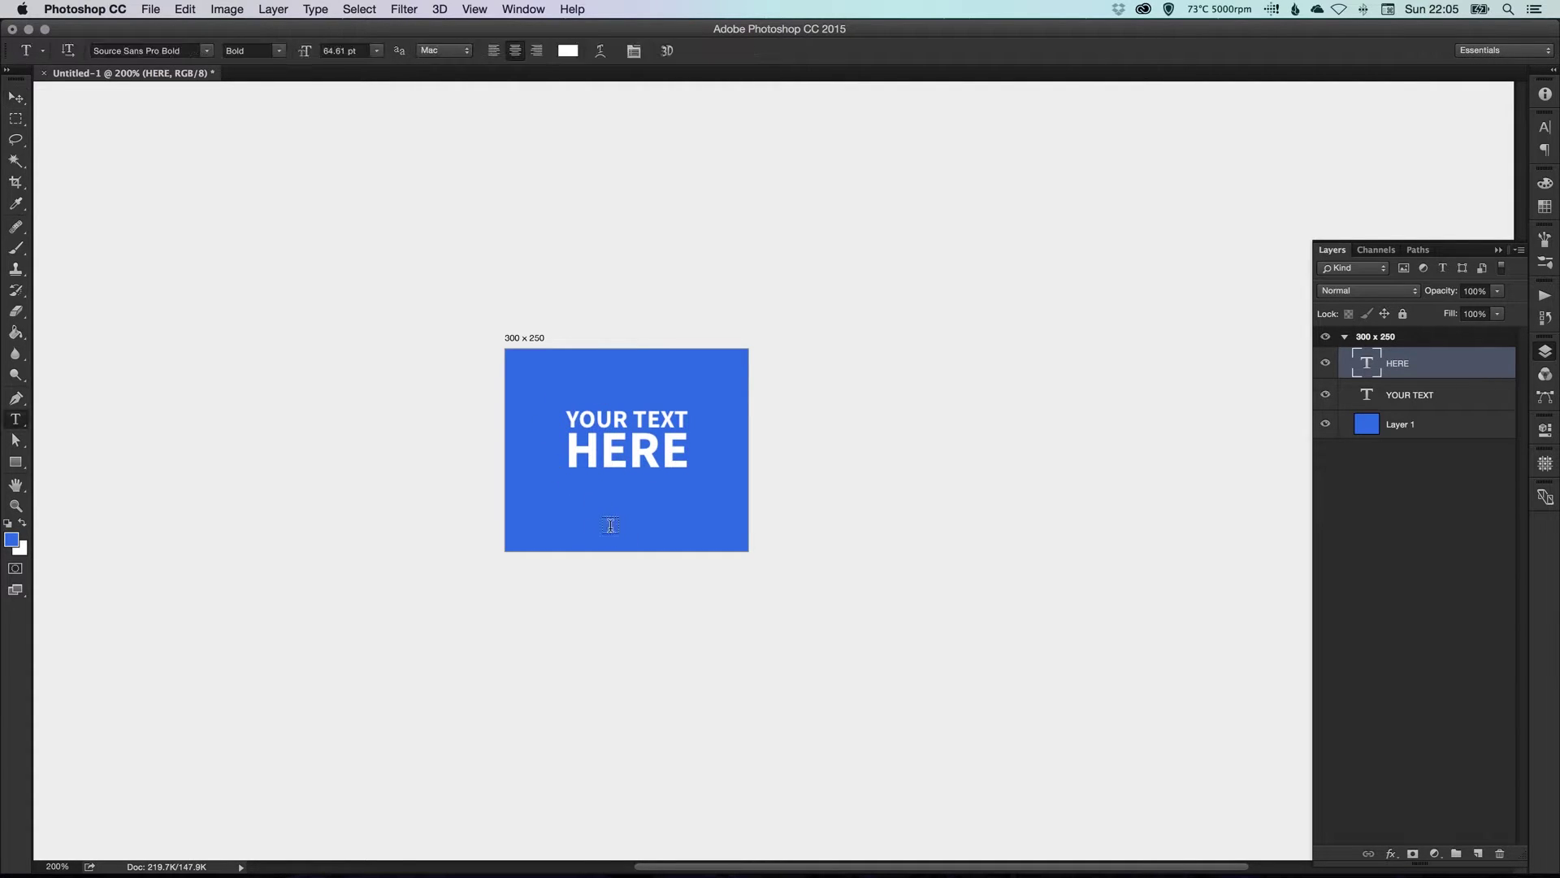
pyautogui.click(605, 526)
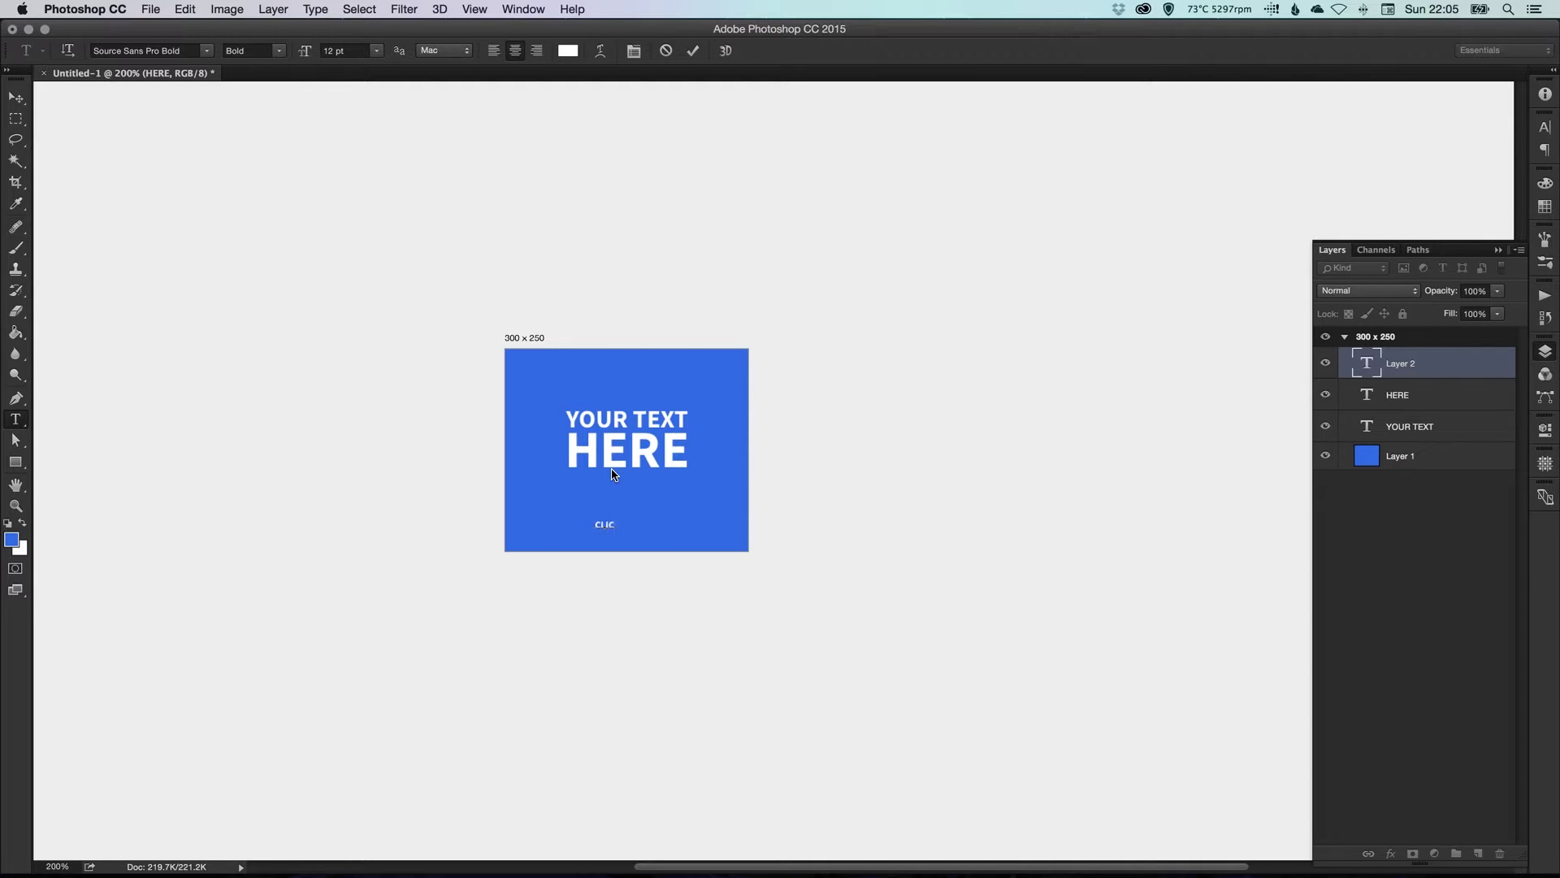
pyautogui.write('CLICK ME')
pyautogui.press('super+Return')
pyautogui.press('v')
pyautogui.moveTo(616, 506); pyautogui.dragTo(667, 537)
# Draw a yellow-filled rectangle and place it behind the CLICK ME layer
pyautogui.click(15, 462)
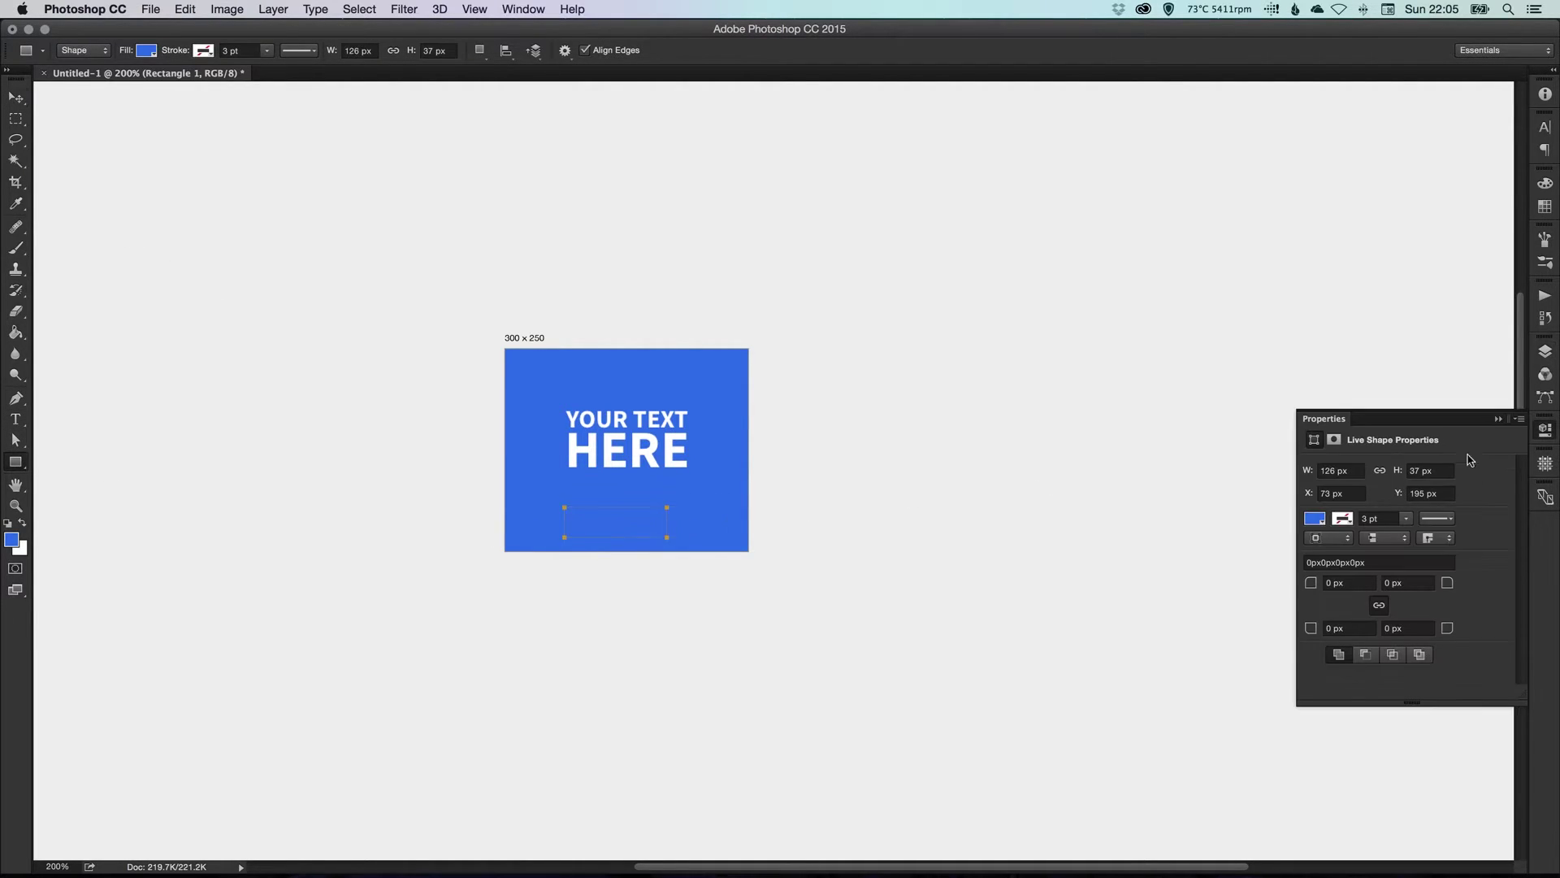
pyautogui.press('v')
pyautogui.click(1324, 524)
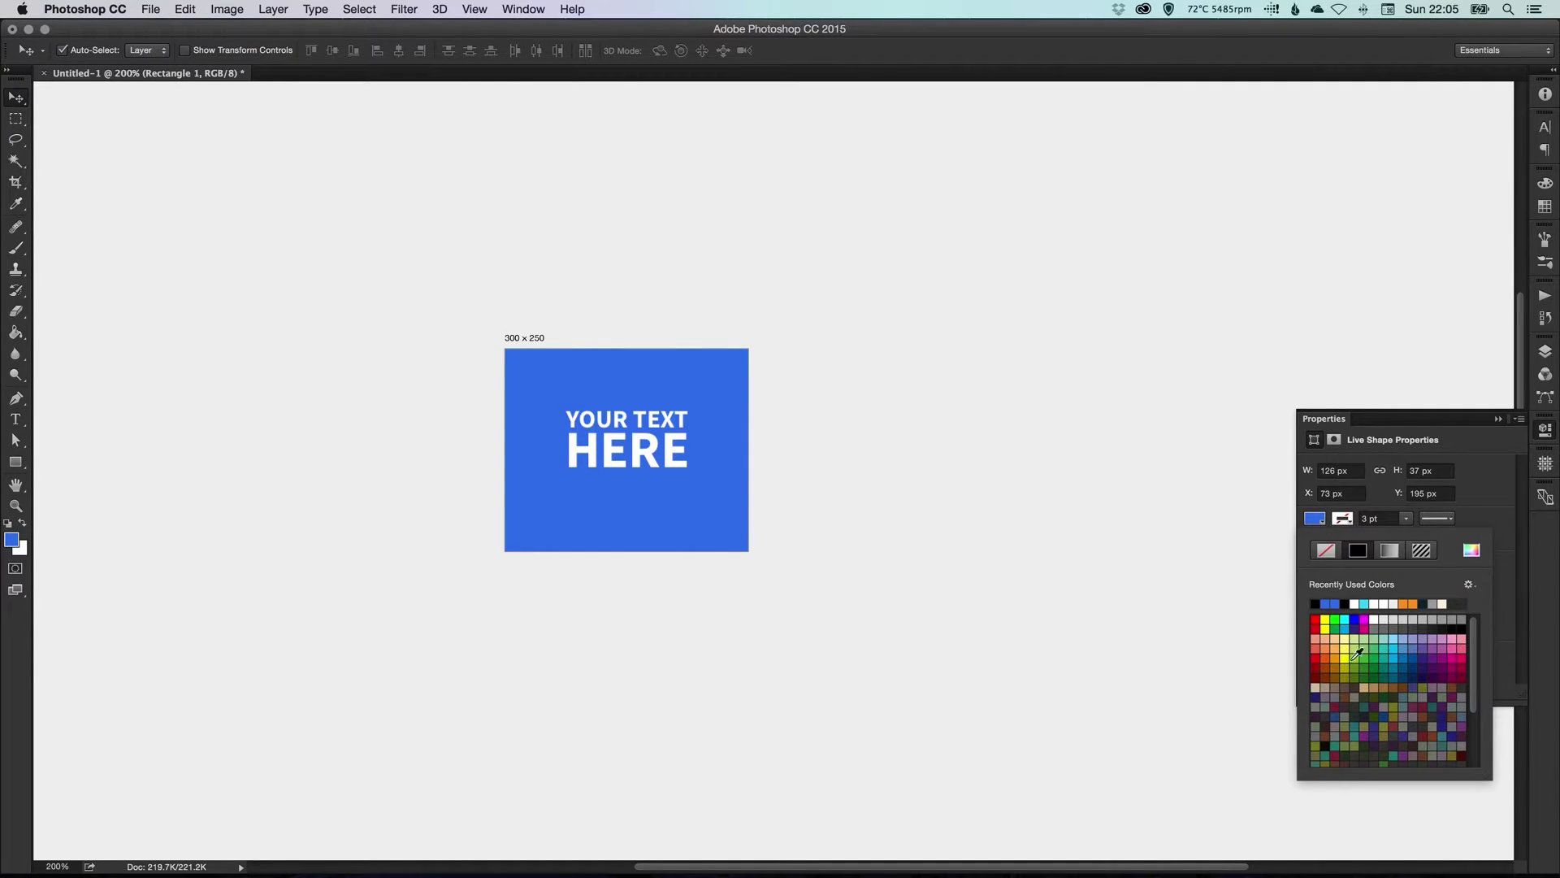
pyautogui.click(1324, 620)
pyautogui.click(1545, 351)
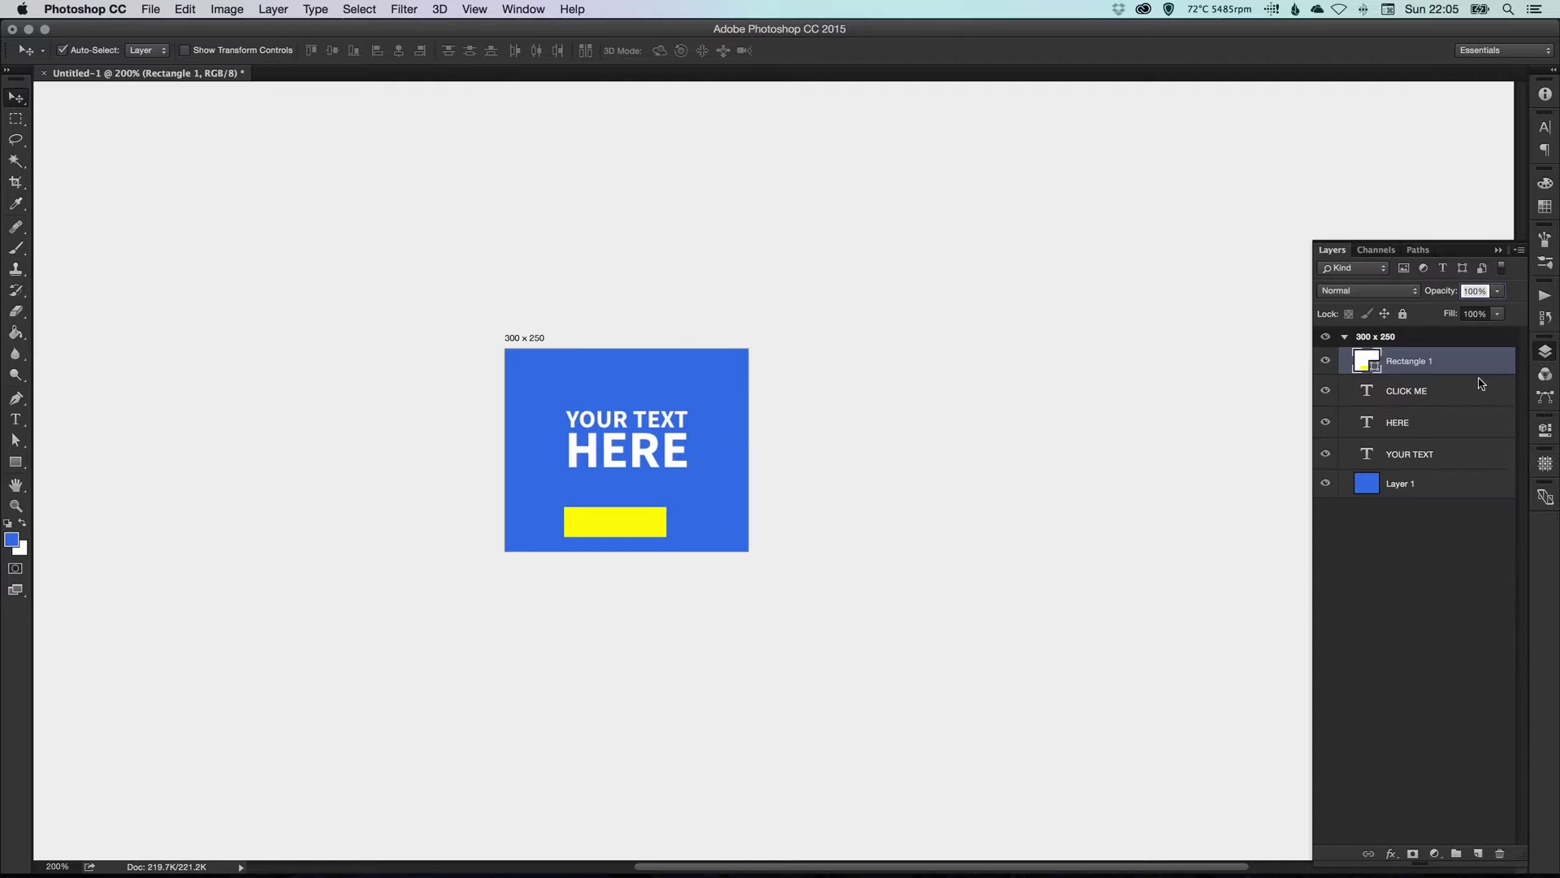
pyautogui.moveTo(1413, 368); pyautogui.dragTo(1412, 406)
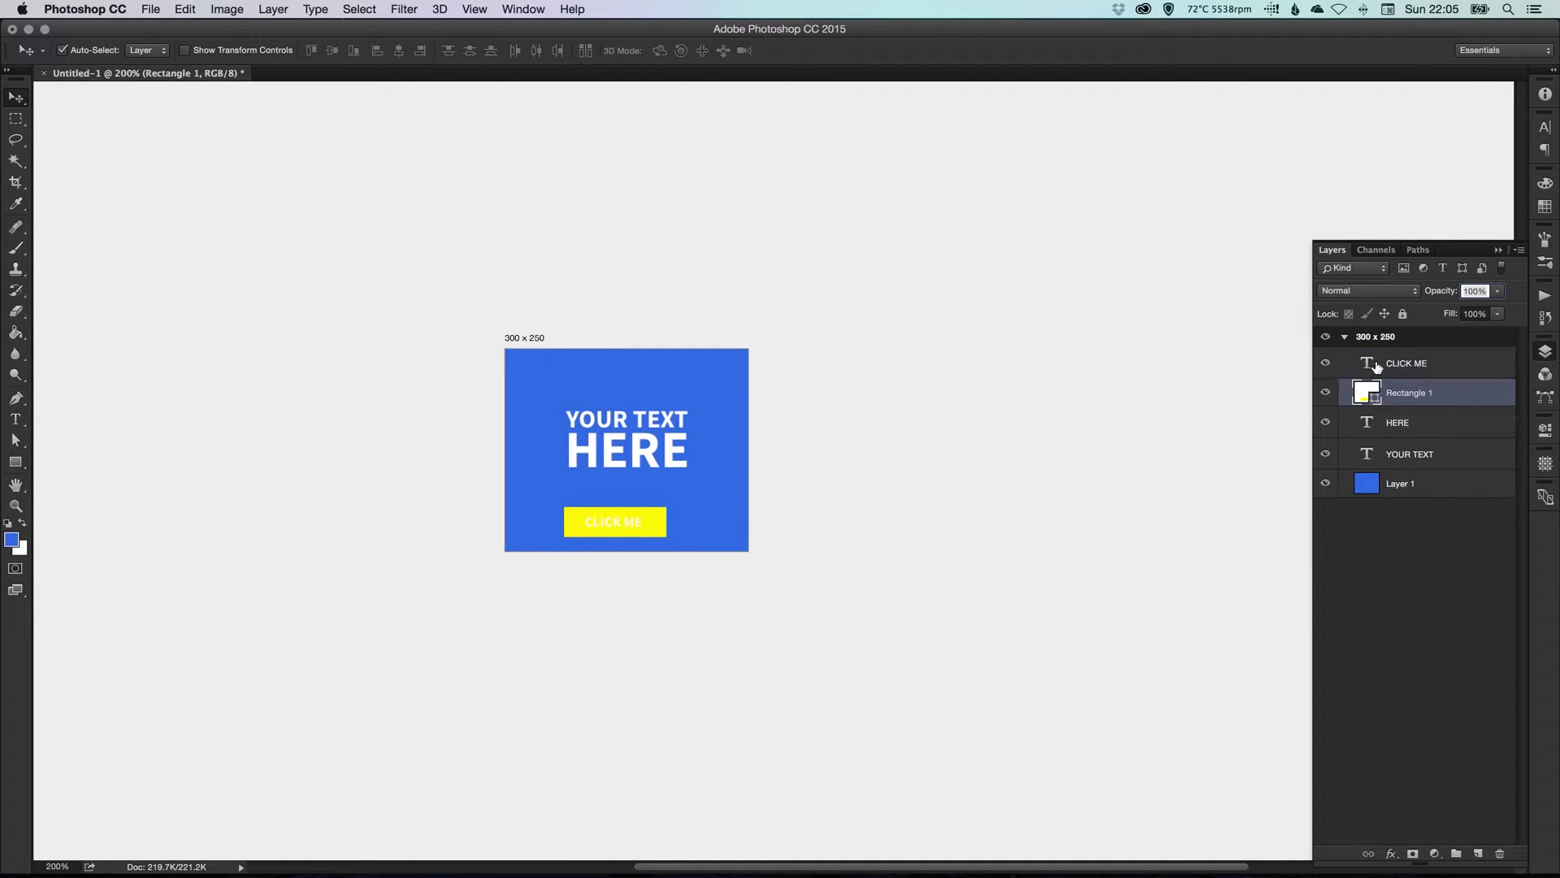
# Recolour the CLICK ME text to the banner's sampled blue
pyautogui.press('t')
pyautogui.click(614, 520)
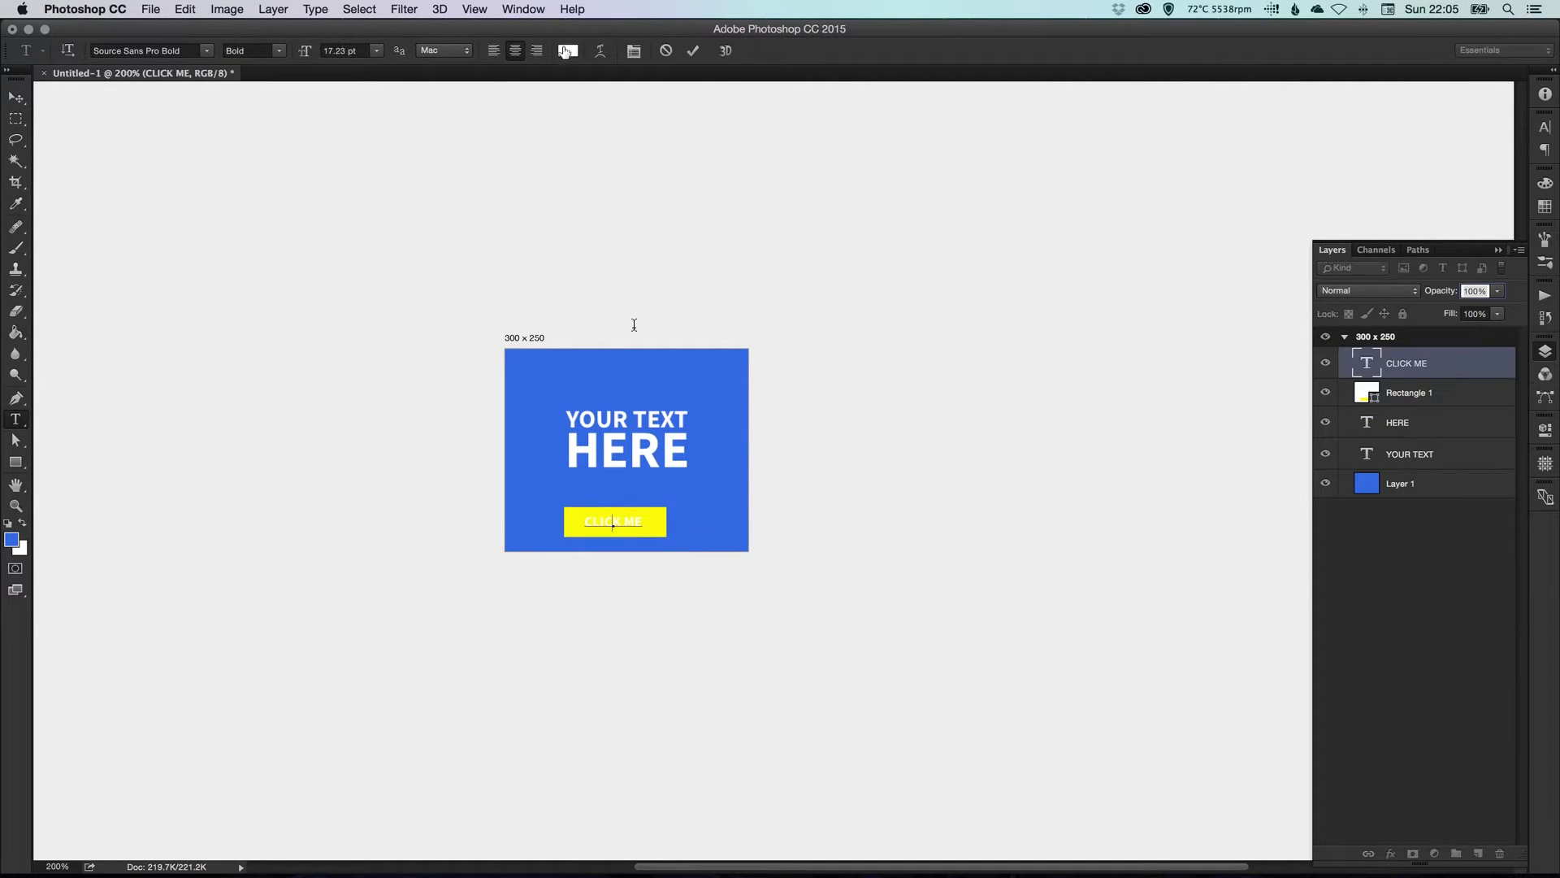
pyautogui.press('super+a')
pyautogui.click(568, 50)
pyautogui.click(715, 518)
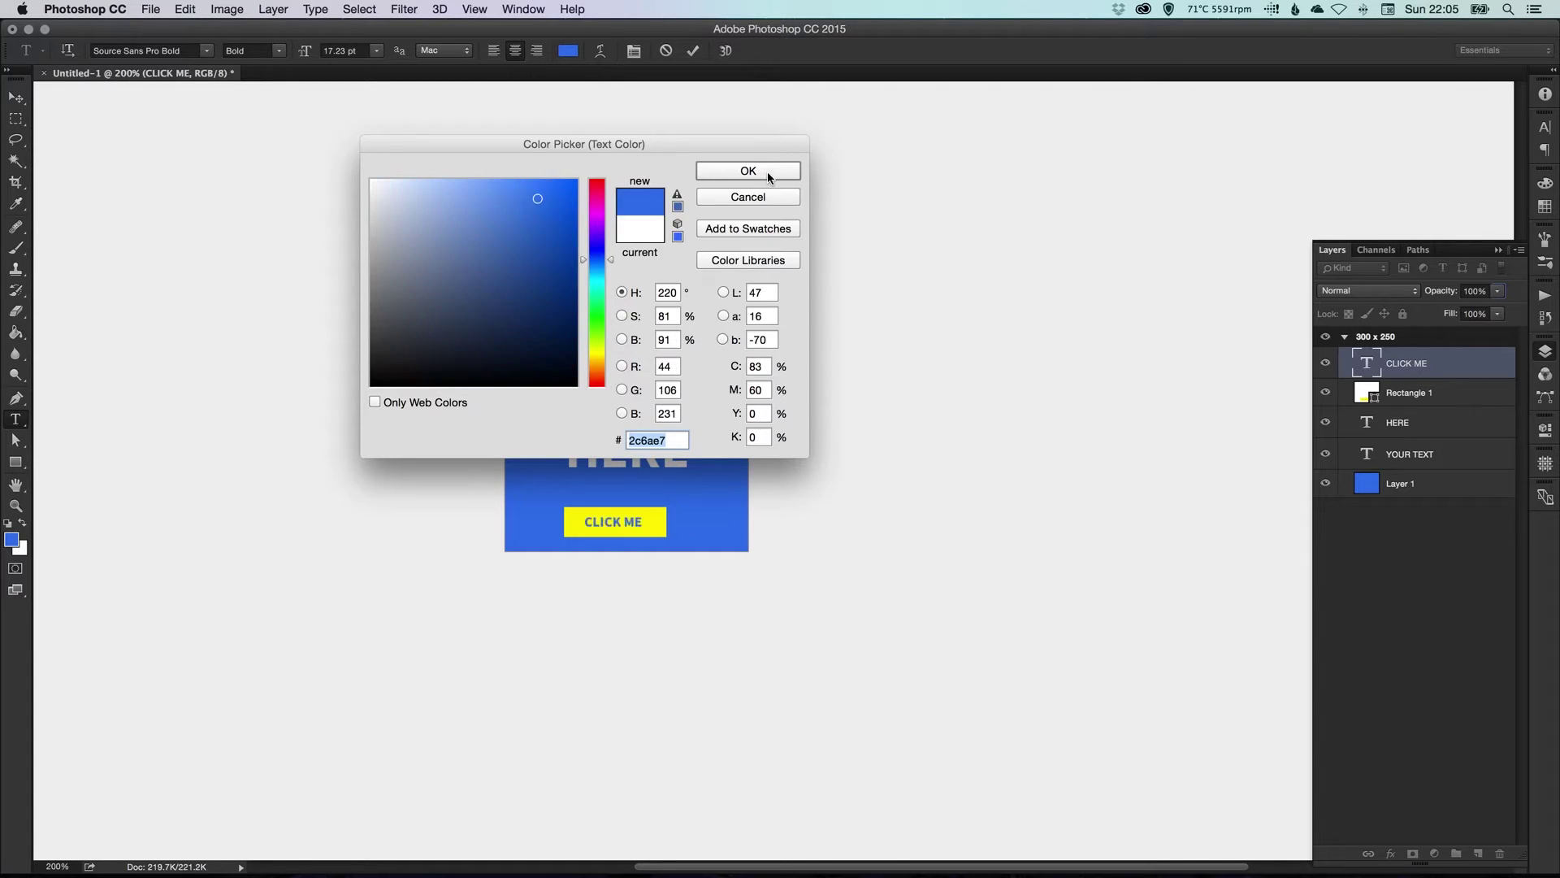
pyautogui.click(743, 169)
pyautogui.click(15, 97)
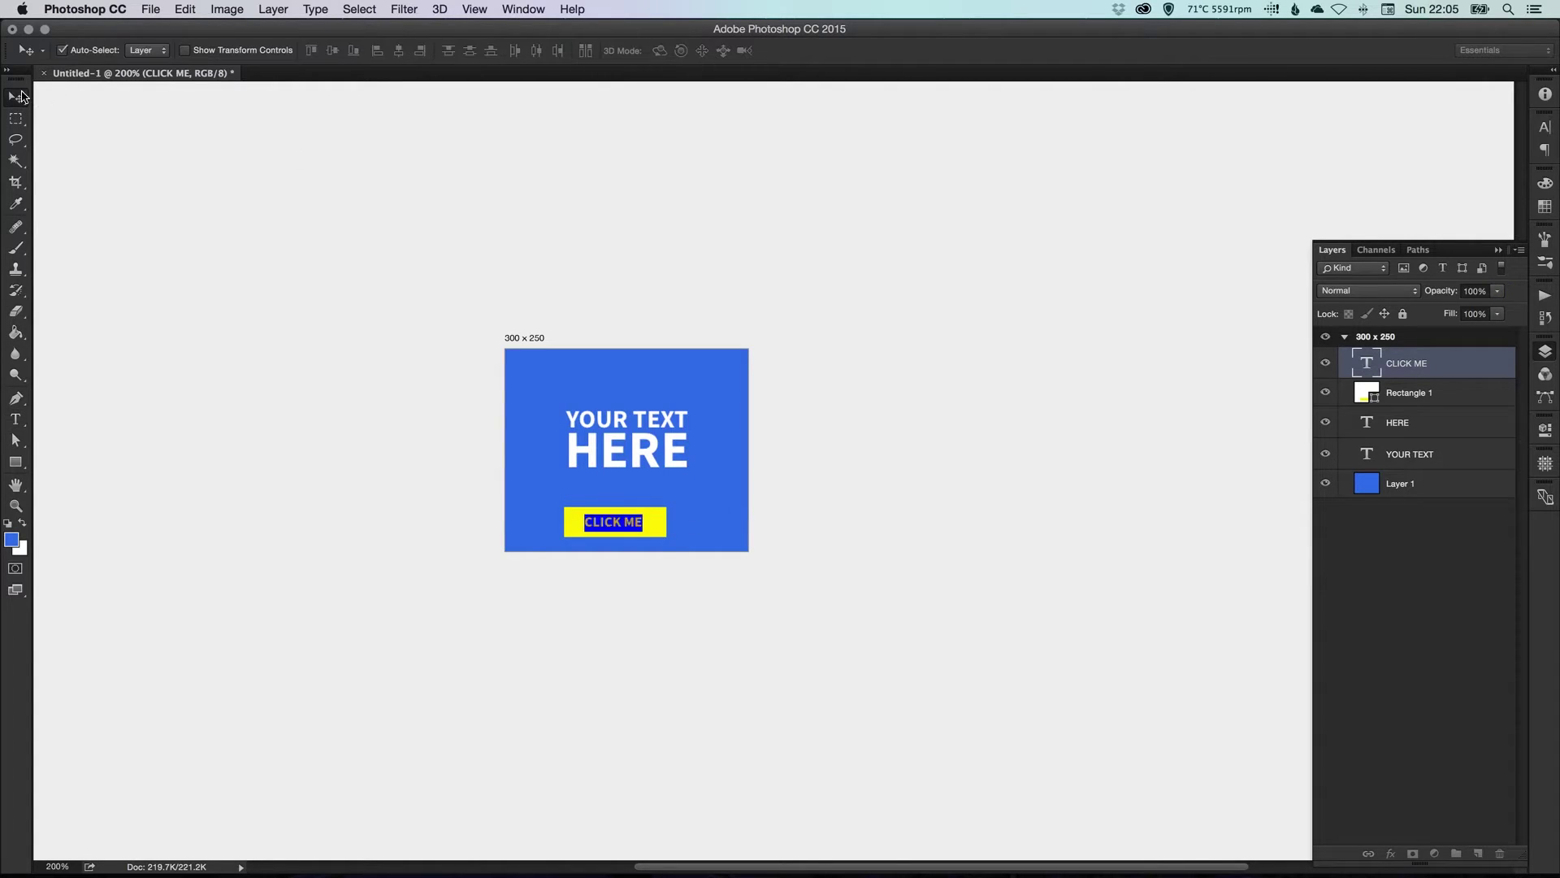
# Move the yellow button under the headline, then nudge all four layers up and slightly left
pyautogui.click(413, 509)
pyautogui.click(606, 528)
pyautogui.keyDown('shift'); pyautogui.click(615, 524); pyautogui.keyUp('shift')
pyautogui.moveTo(616, 524); pyautogui.dragTo(633, 480)
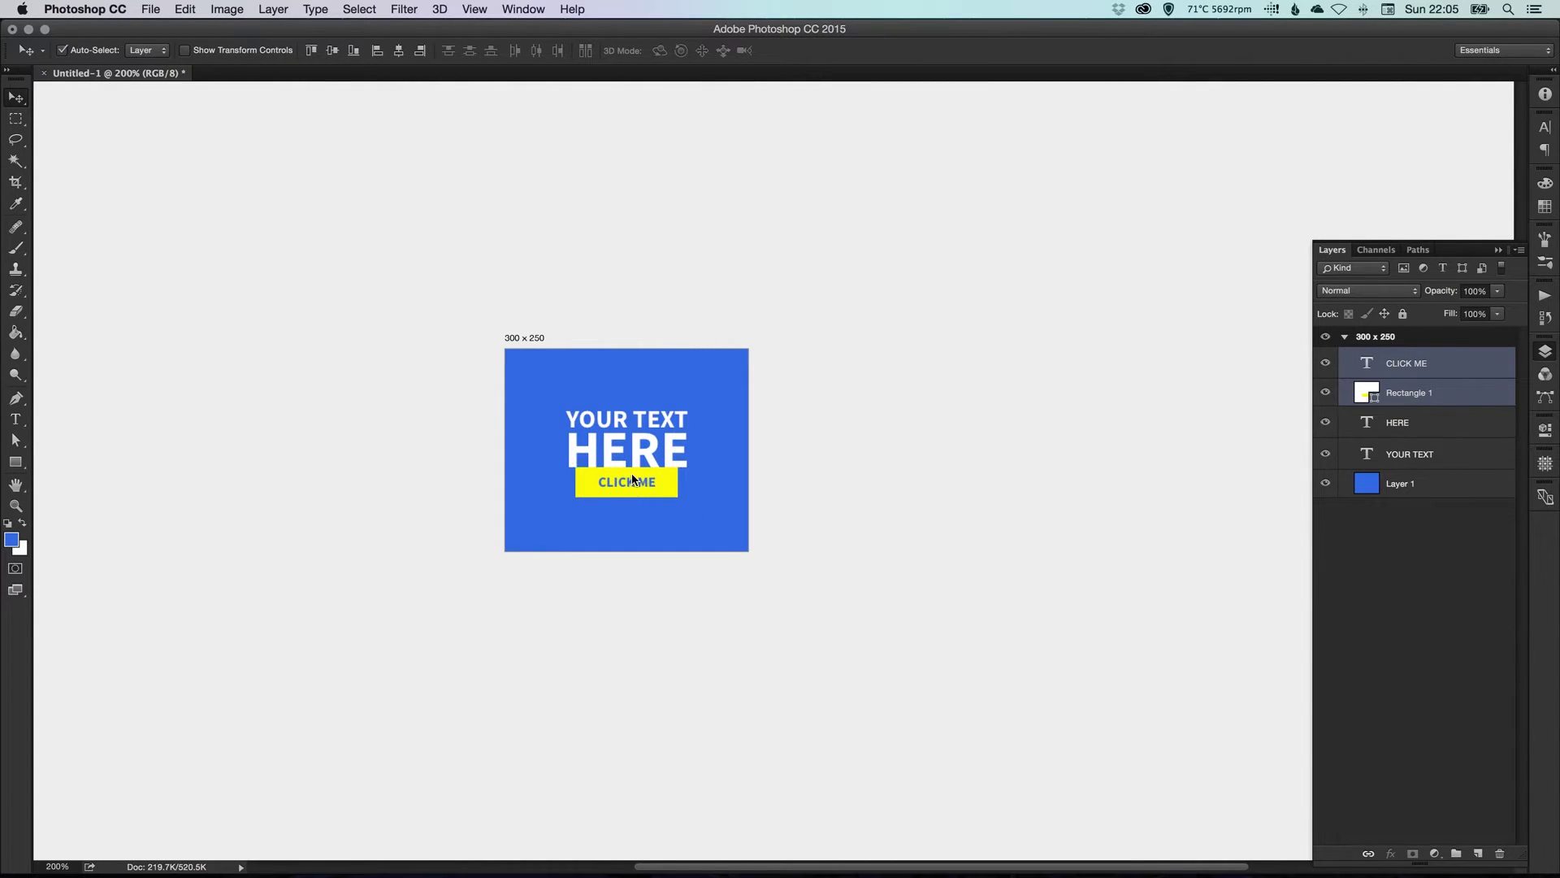
pyautogui.press('Down')
pyautogui.press('Down')
pyautogui.press('Down')
pyautogui.press('Down')
pyautogui.press('Down')
pyautogui.press('Down')
pyautogui.press('Down')
pyautogui.press('Down')
pyautogui.press('Down')
pyautogui.press('Down')
pyautogui.press('Down')
pyautogui.press('Down')
pyautogui.press('Down')
pyautogui.press('Down')
pyautogui.press('Down')
pyautogui.press('Down')
pyautogui.press('Down')
pyautogui.press('Down')
pyautogui.press('Down')
pyautogui.press('Down')
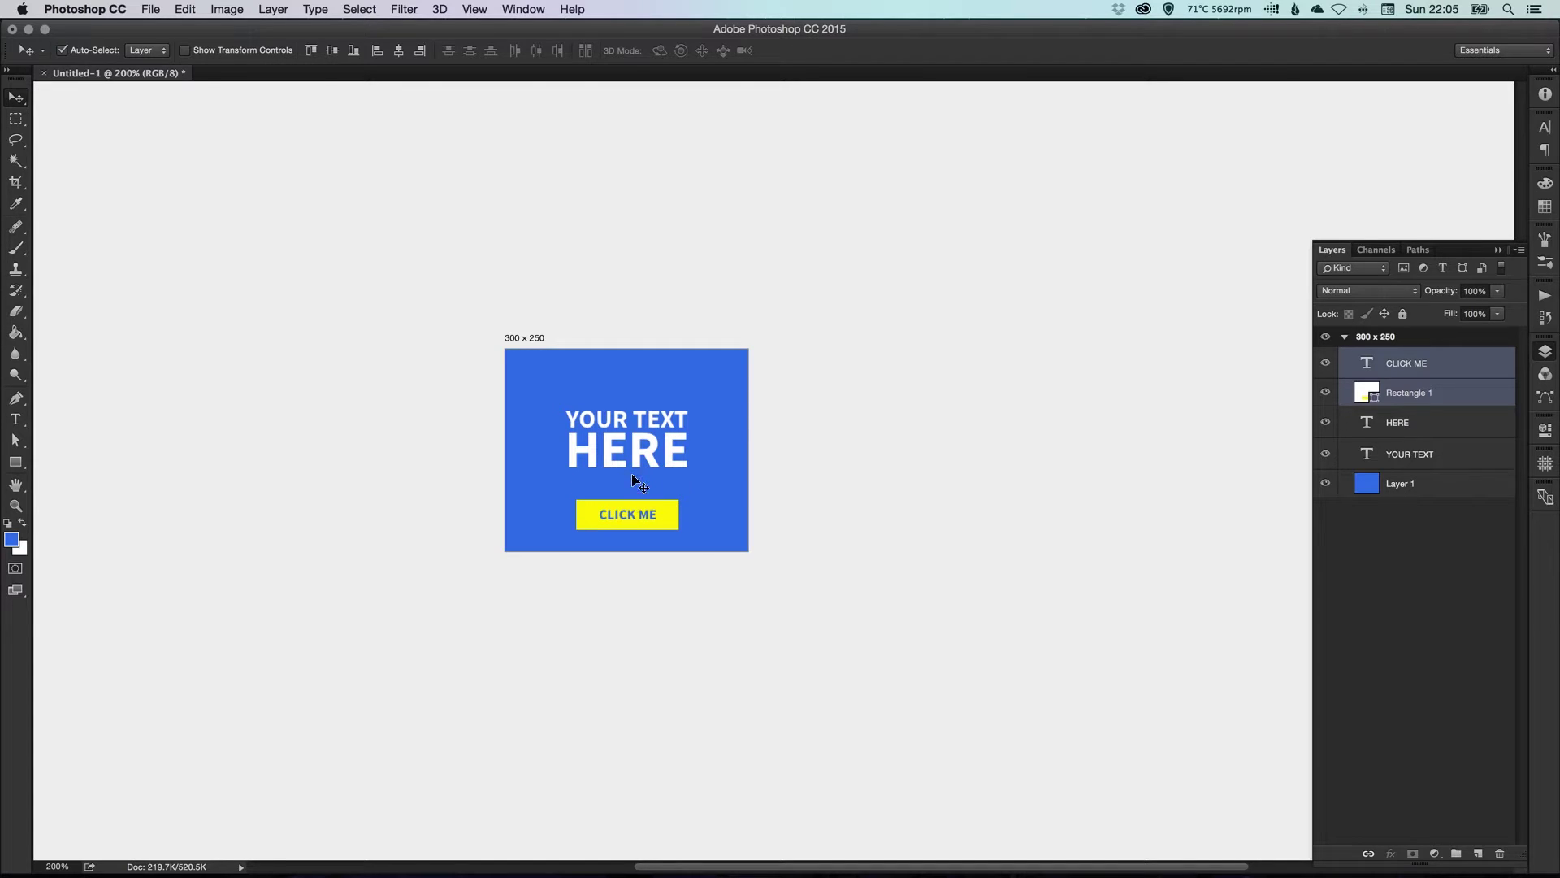
pyautogui.keyDown('shift'); pyautogui.click(655, 445); pyautogui.keyUp('shift')
pyautogui.keyDown('shift'); pyautogui.click(650, 423); pyautogui.keyUp('shift')
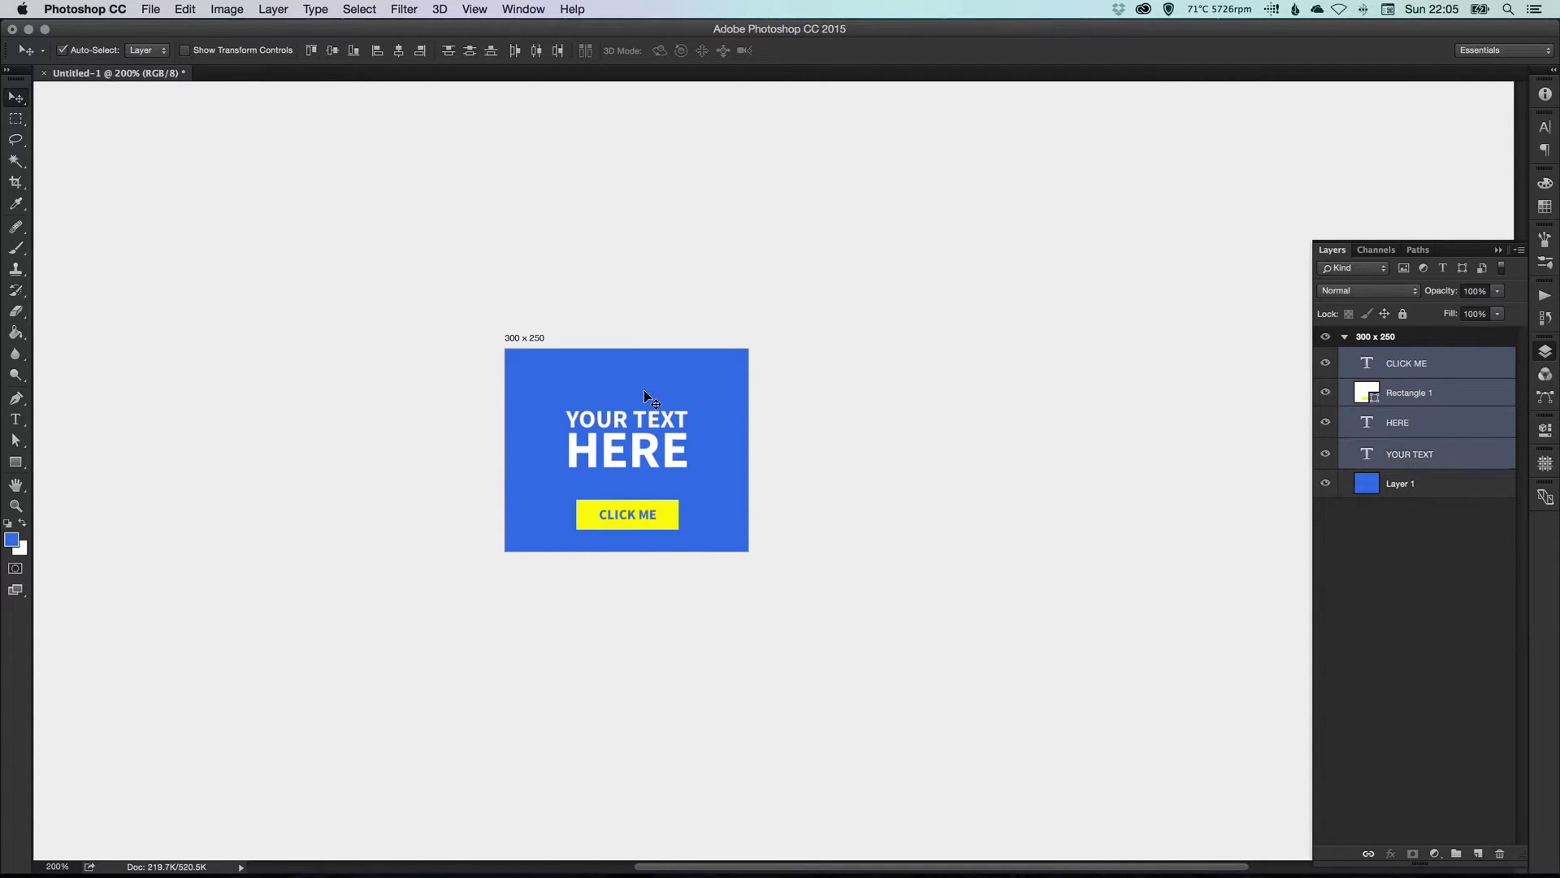
pyautogui.press('Left')
pyautogui.press('Up')
pyautogui.press('Up')
pyautogui.press('Up')
pyautogui.press('Up')
pyautogui.press('Up')
pyautogui.press('Up')
pyautogui.press('Up')
pyautogui.press('Up')
pyautogui.press('Up')
pyautogui.press('Up')
pyautogui.press('Up')
pyautogui.press('Up')
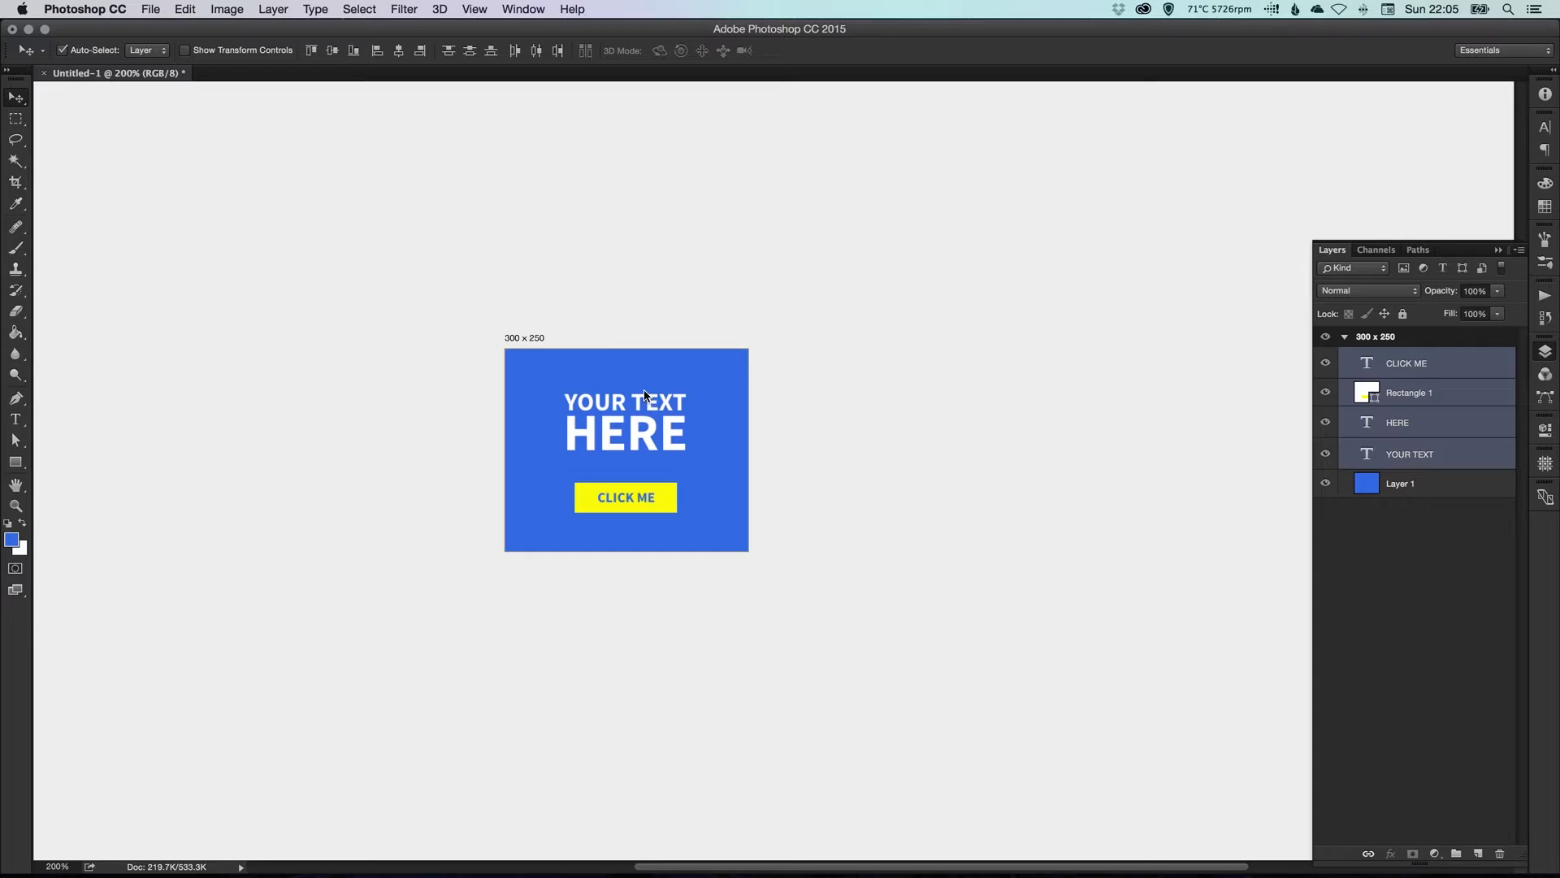
pyautogui.press('Up')
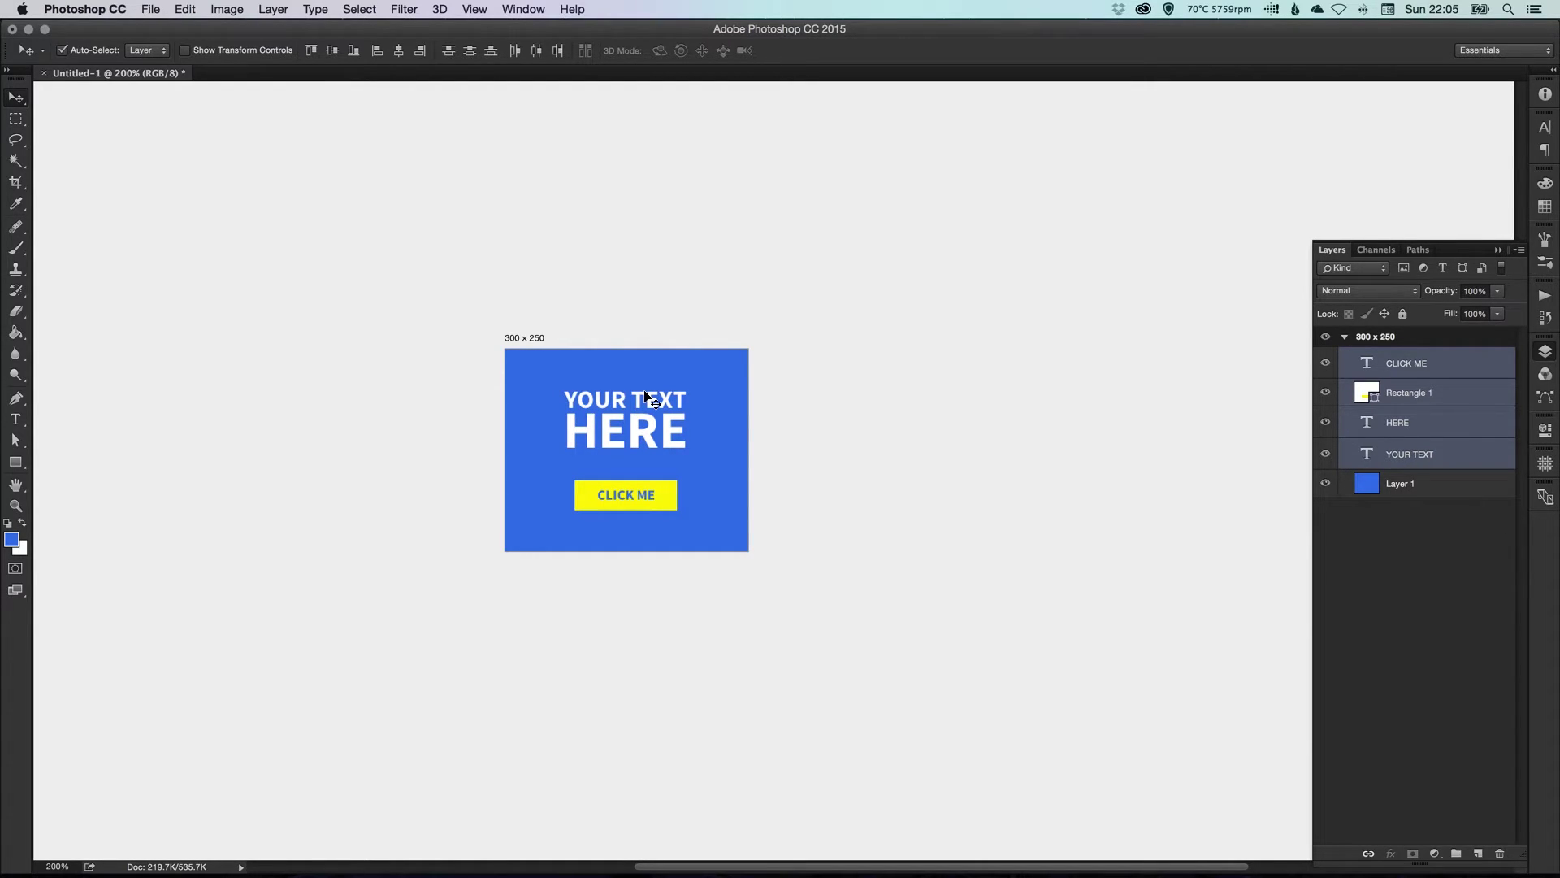
pyautogui.click(699, 258)
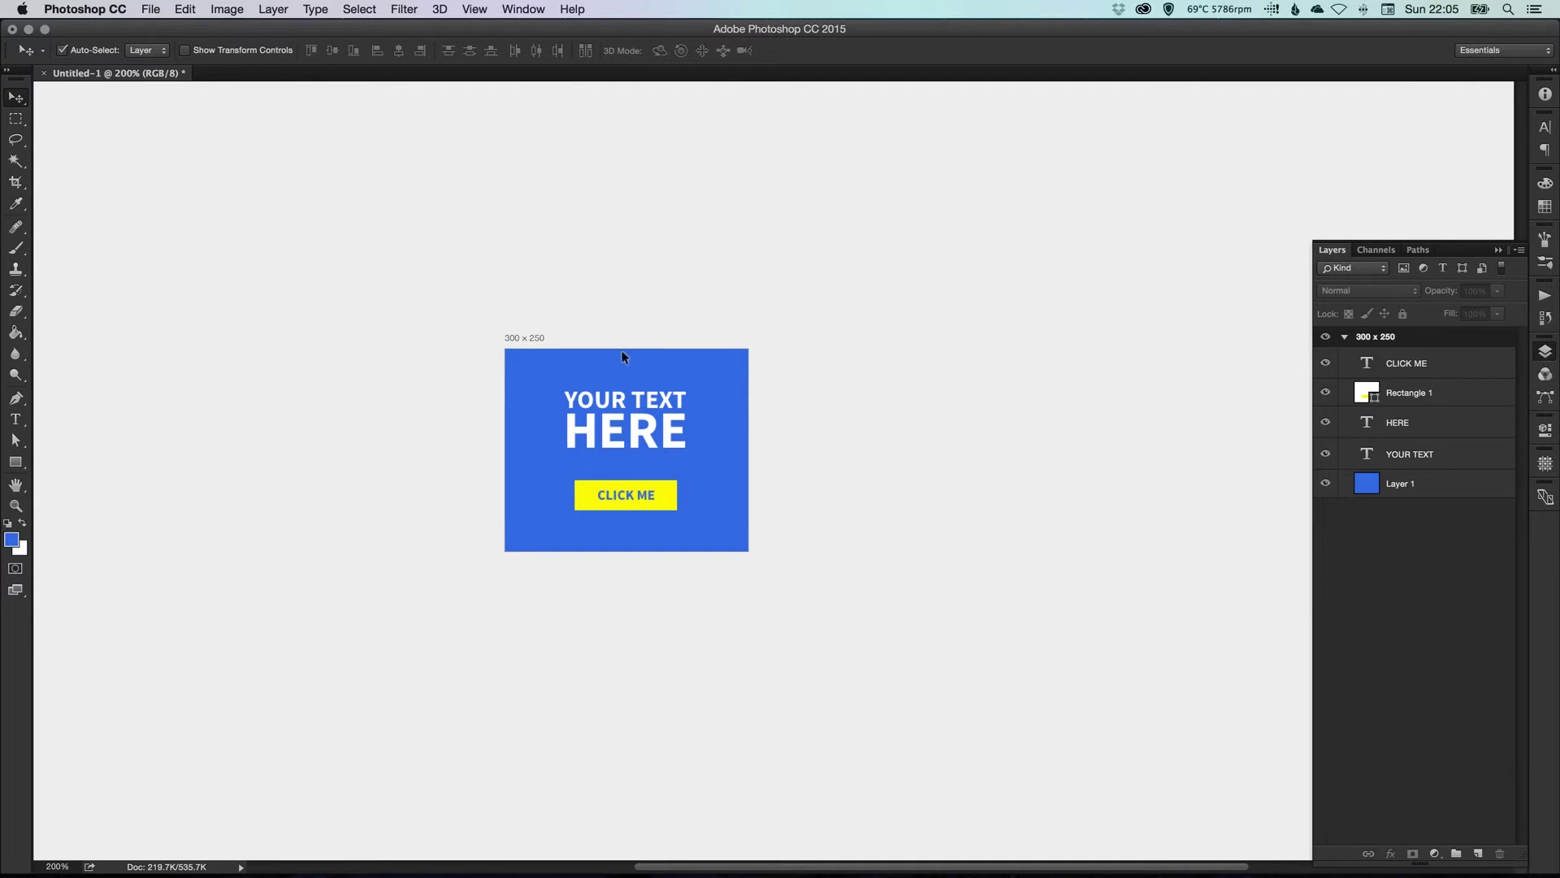
# Use Duplicate Artboard on the 300 x 250 group and name the copy '160 x 600'
pyautogui.doubleClick(1394, 339)
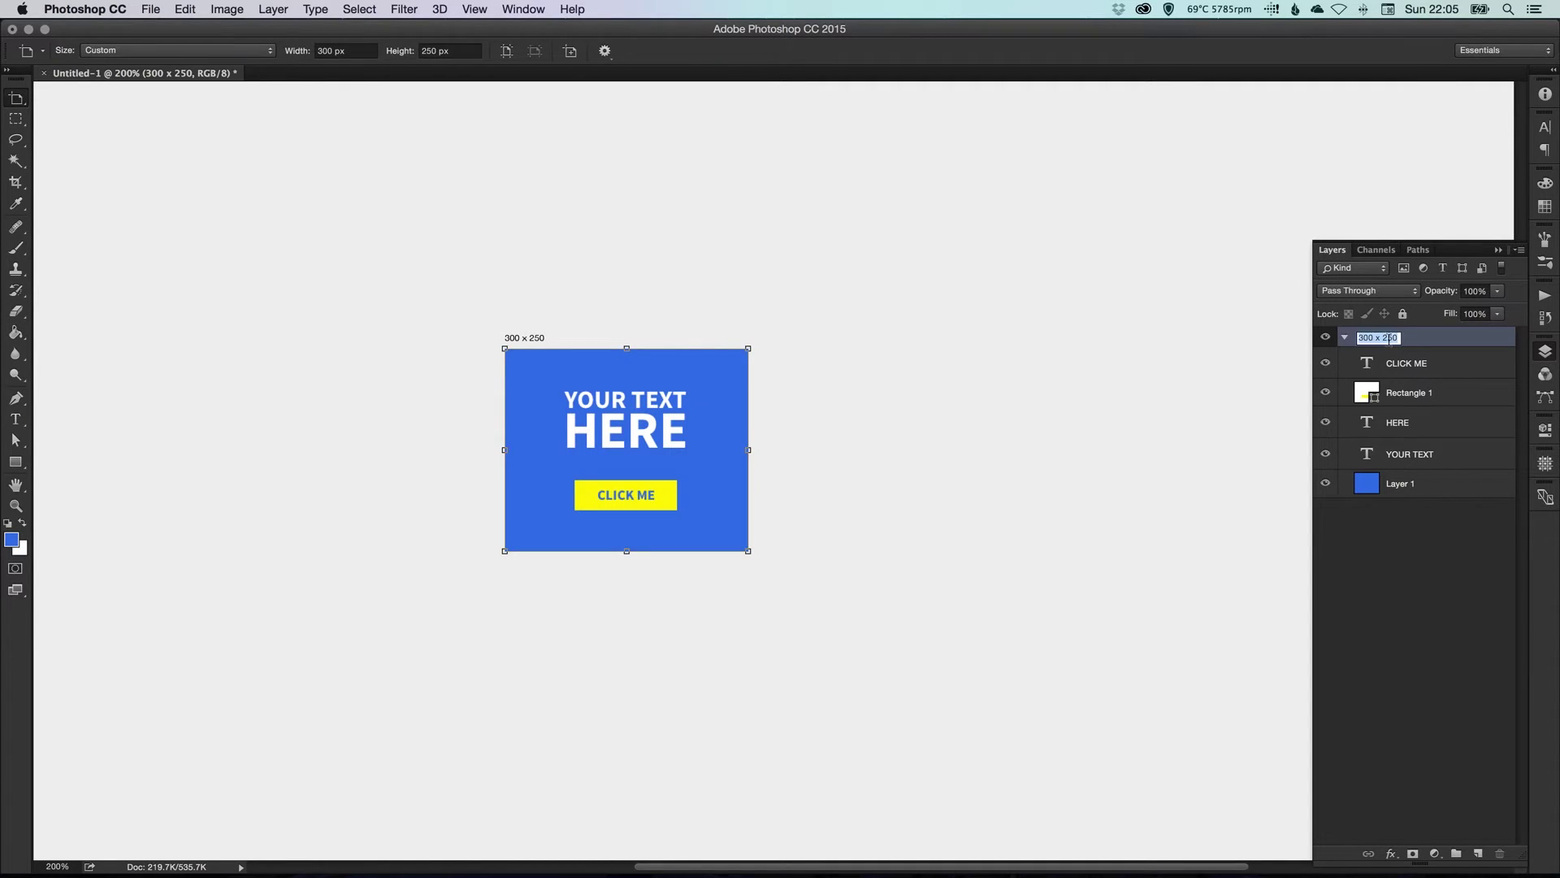
pyautogui.press('Return')
pyautogui.rightClick(1391, 340)
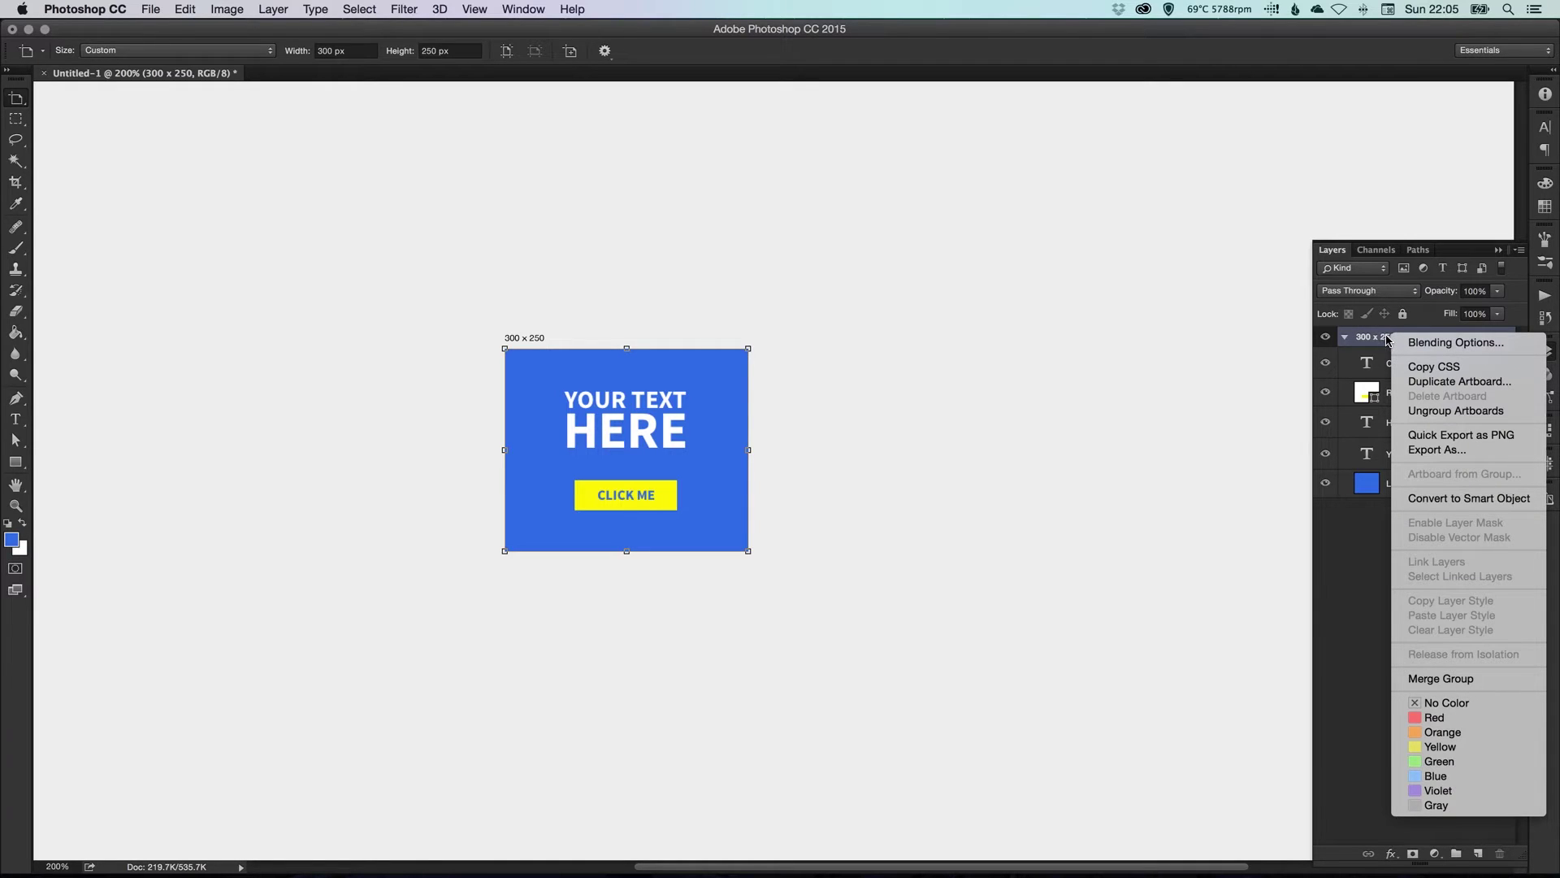
pyautogui.click(1435, 382)
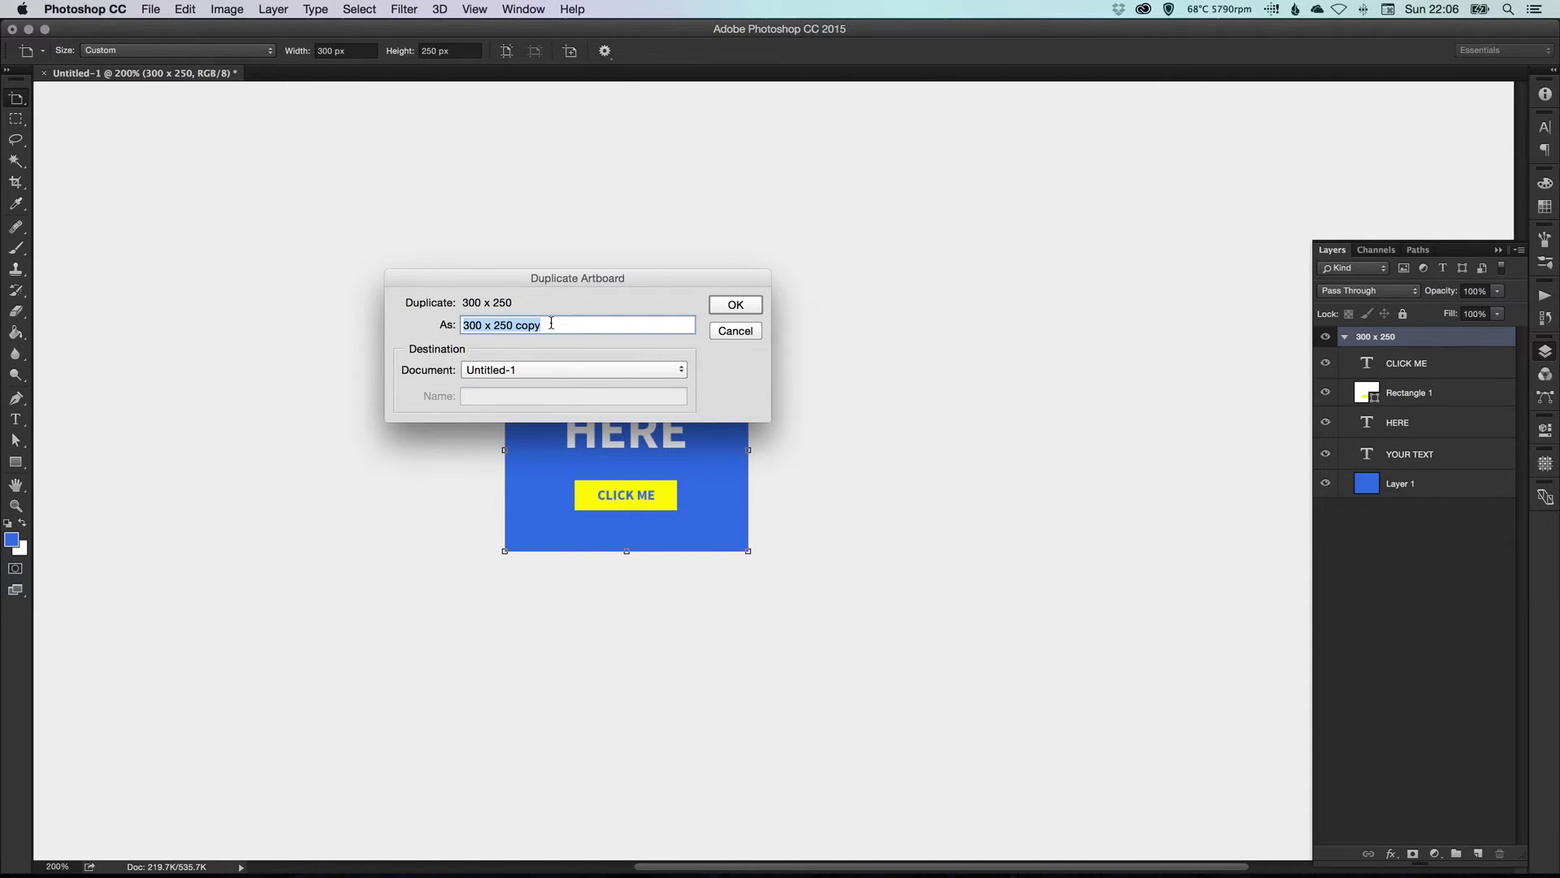
pyautogui.write('160 x 600')
pyautogui.press('Return')
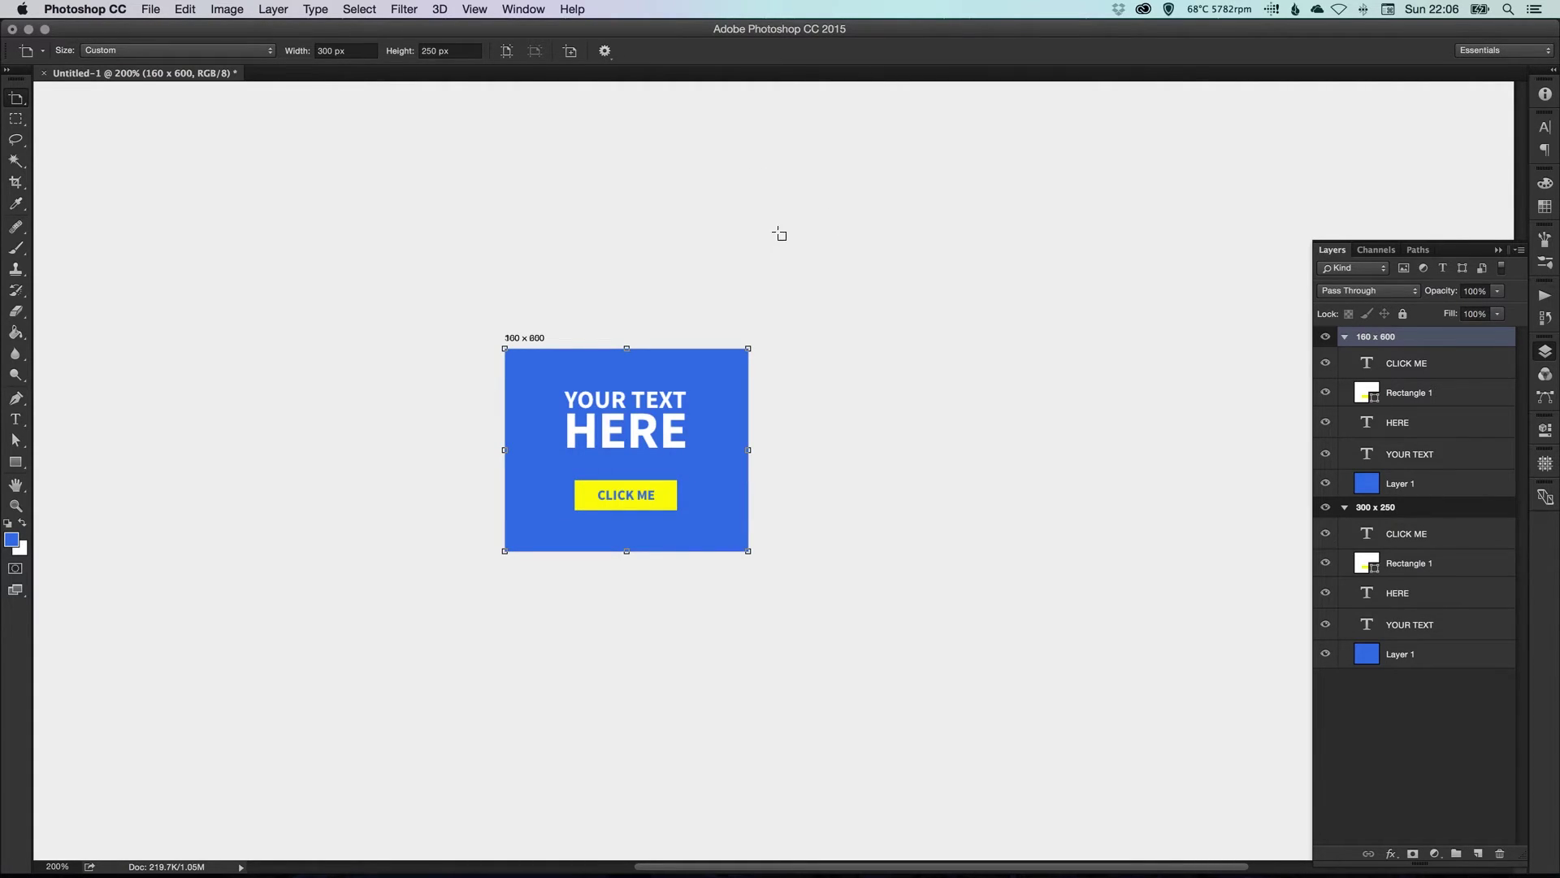
pyautogui.press('v')
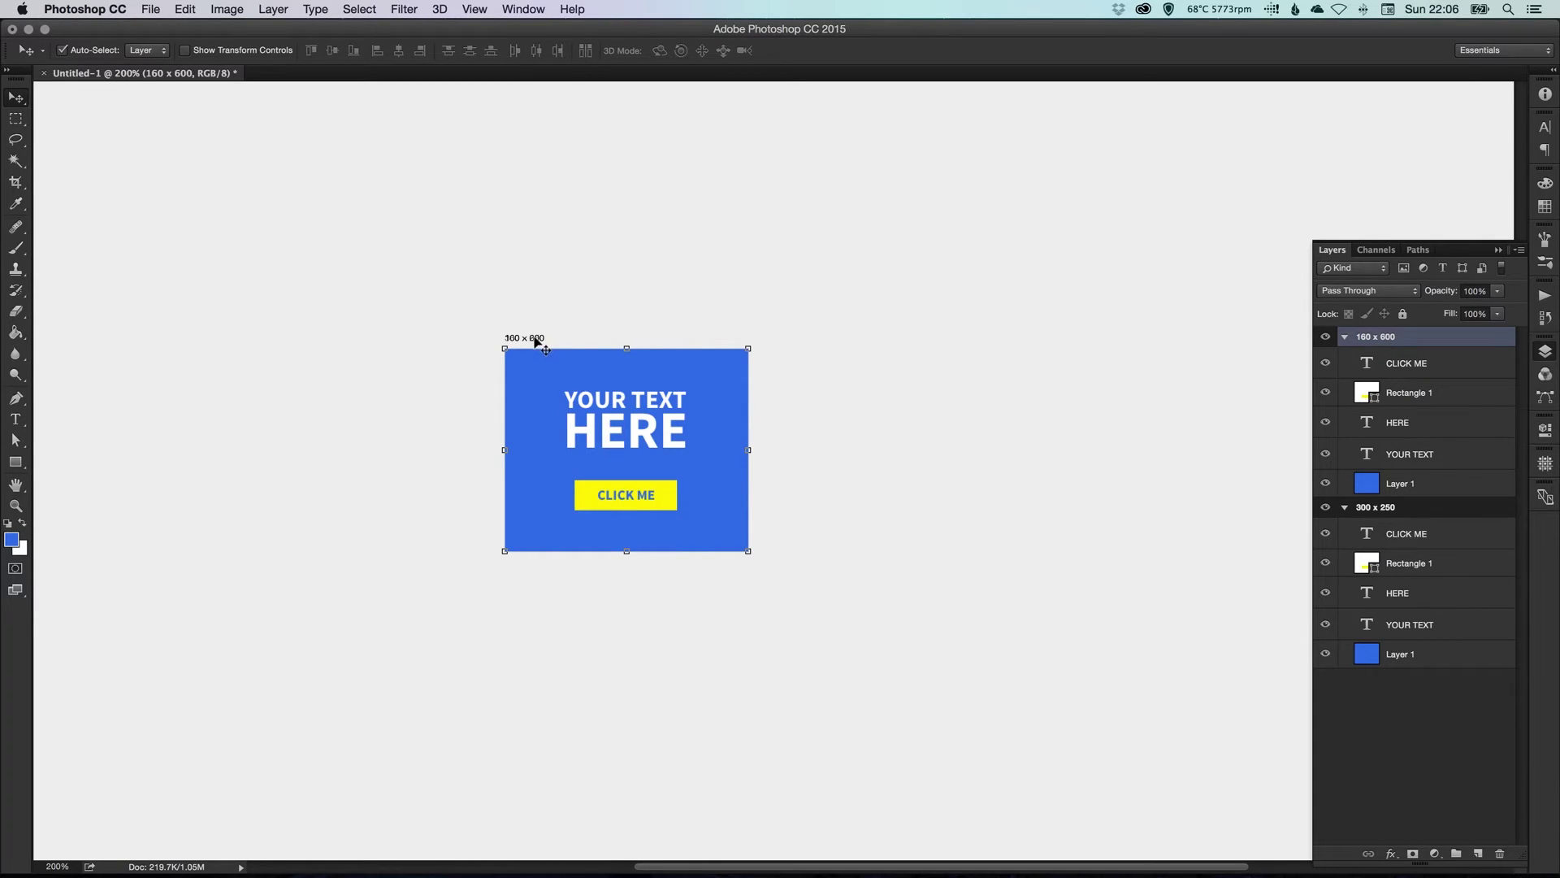
# With the Artboard Tool, drag the 160 x 600 artboard to the right of the original
pyautogui.click(18, 101)
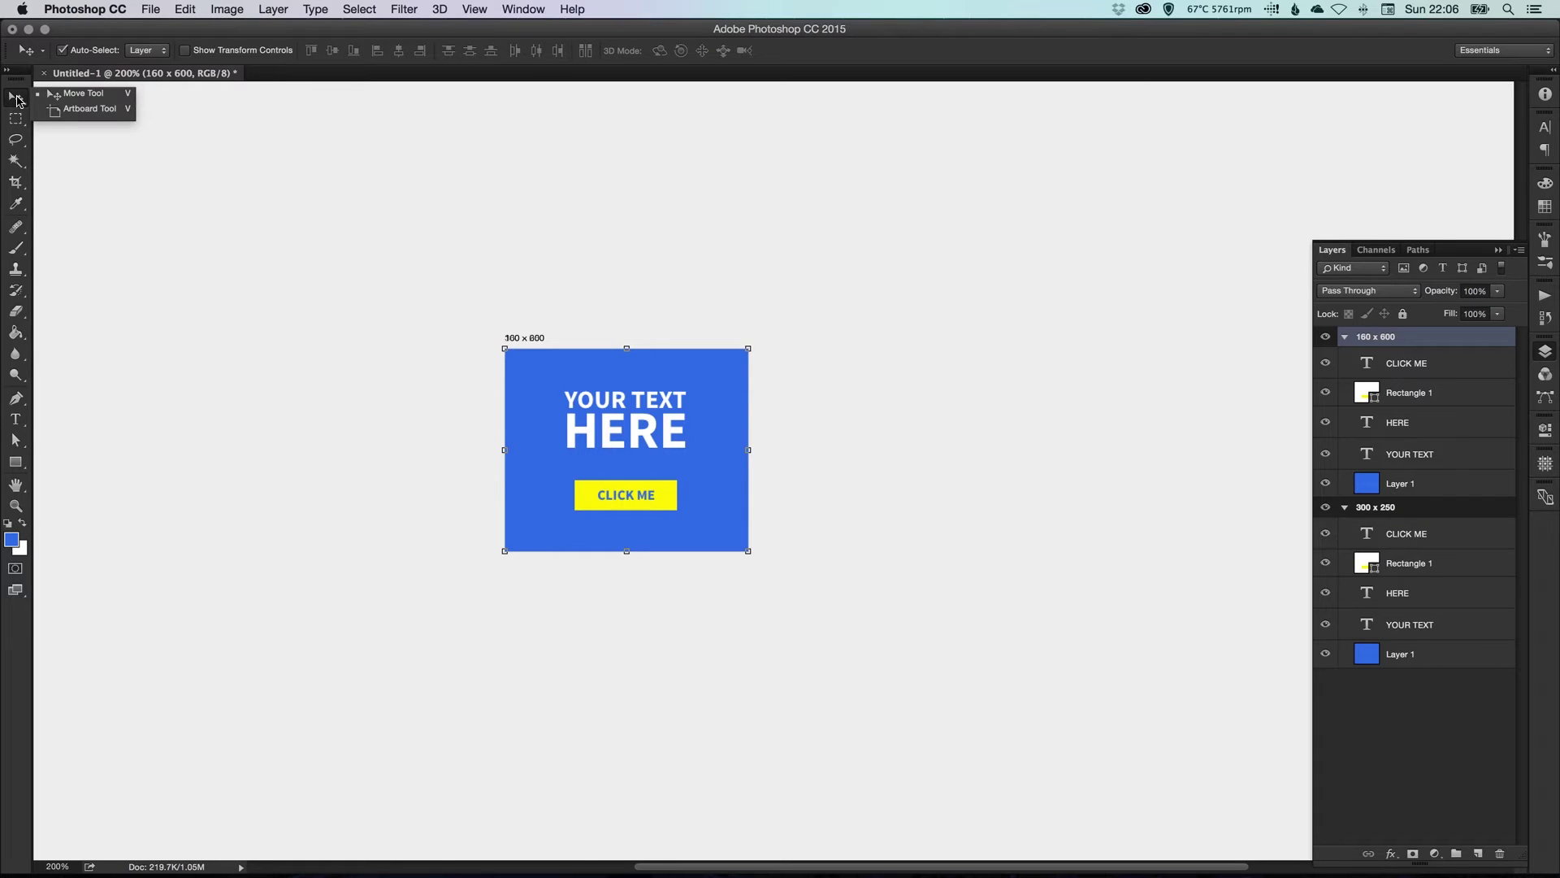
pyautogui.click(59, 114)
pyautogui.moveTo(528, 330); pyautogui.dragTo(523, 352)
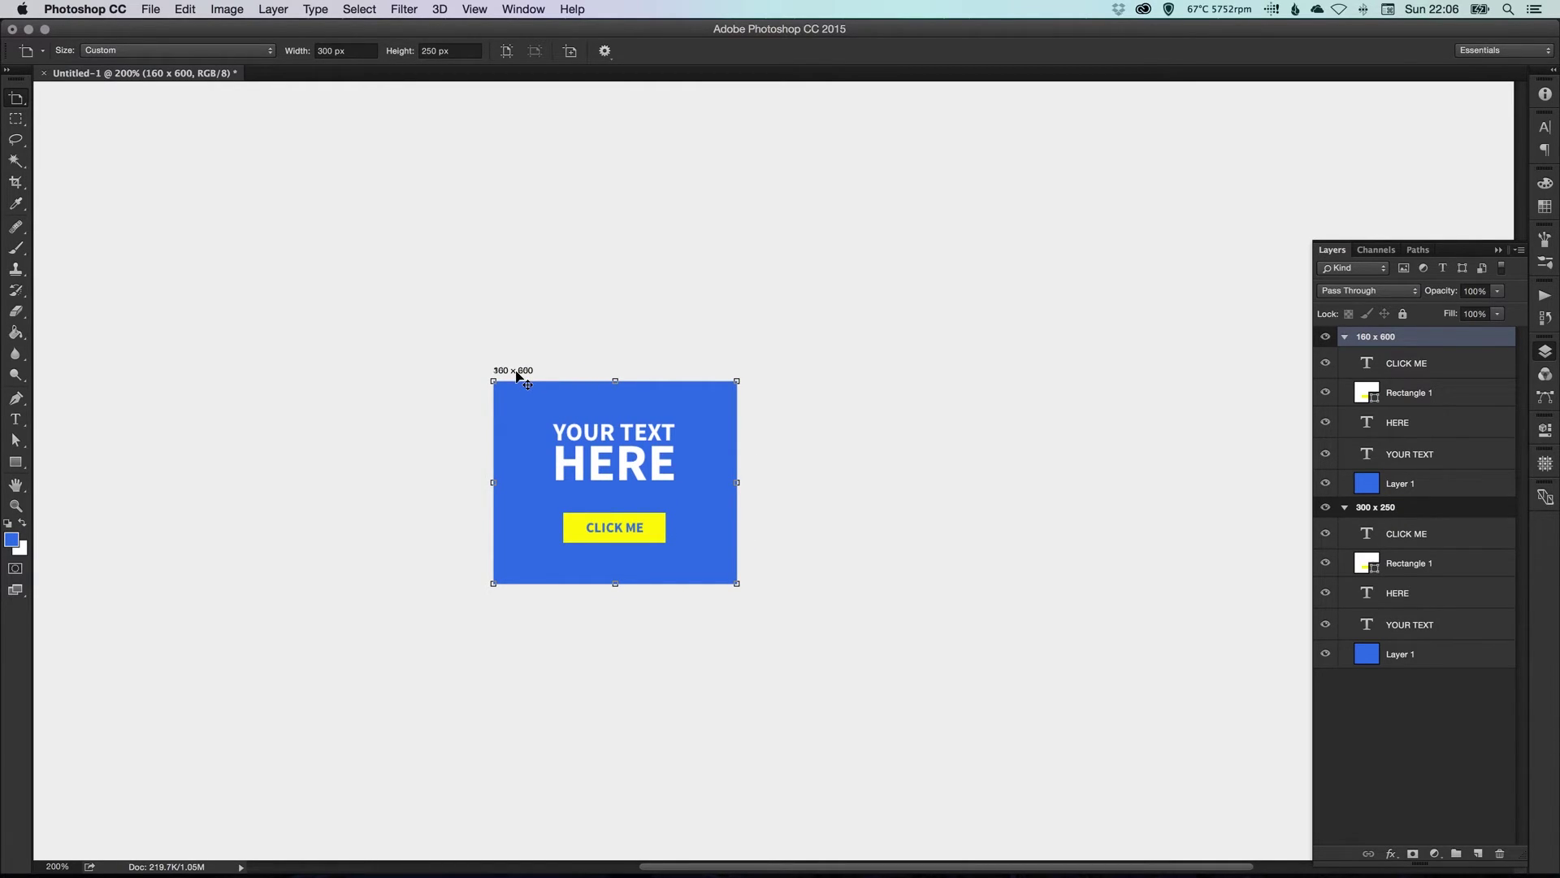
pyautogui.moveTo(517, 375); pyautogui.dragTo(786, 396)
pyautogui.moveTo(802, 394); pyautogui.dragTo(812, 387)
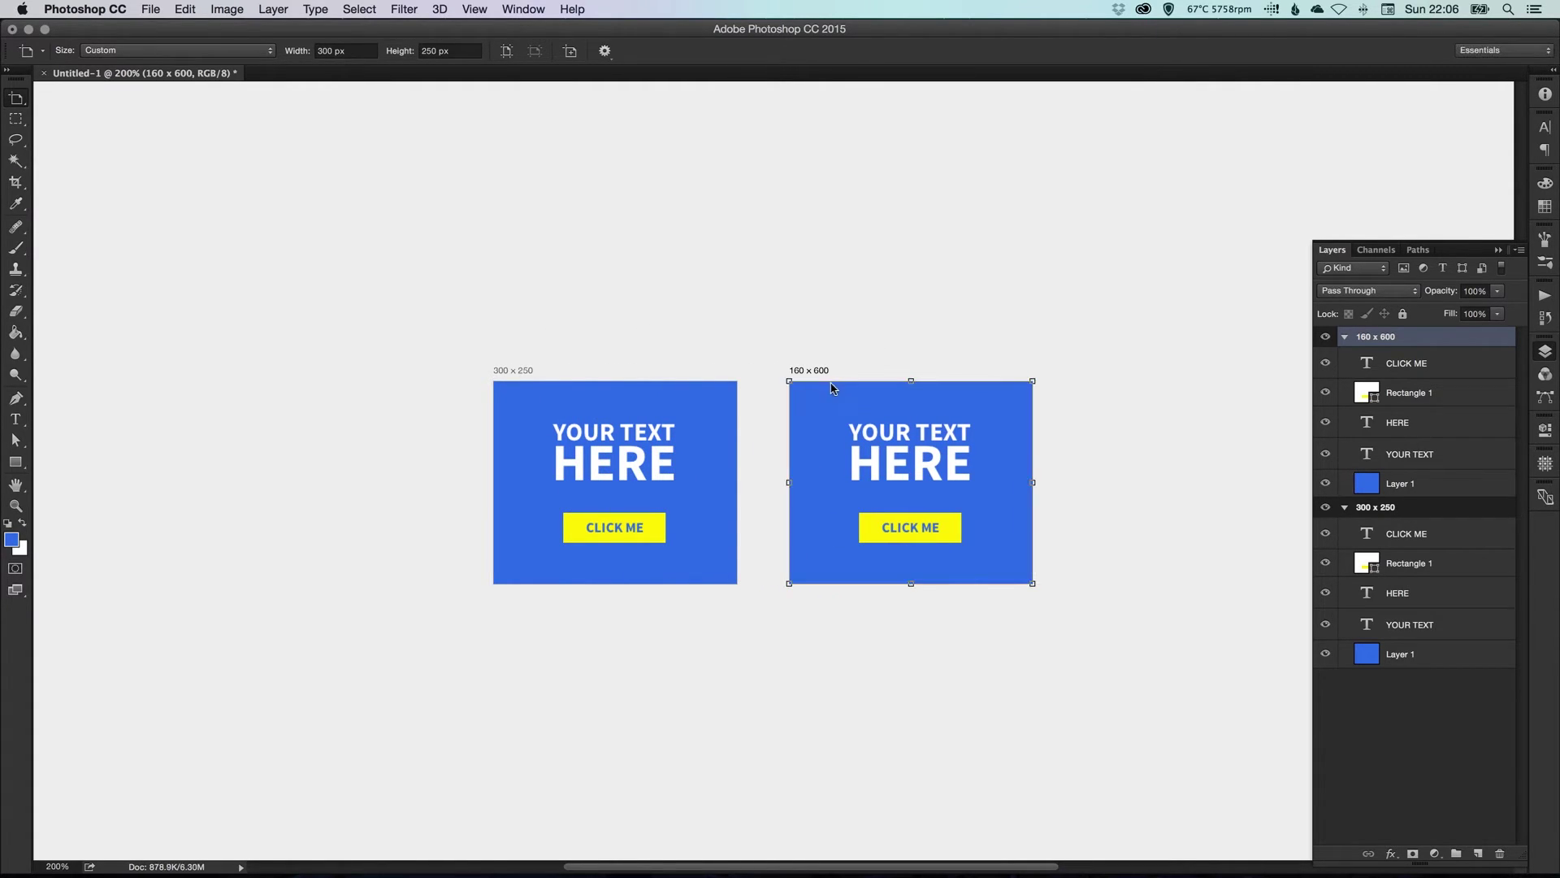
pyautogui.moveTo(926, 383); pyautogui.dragTo(792, 379)
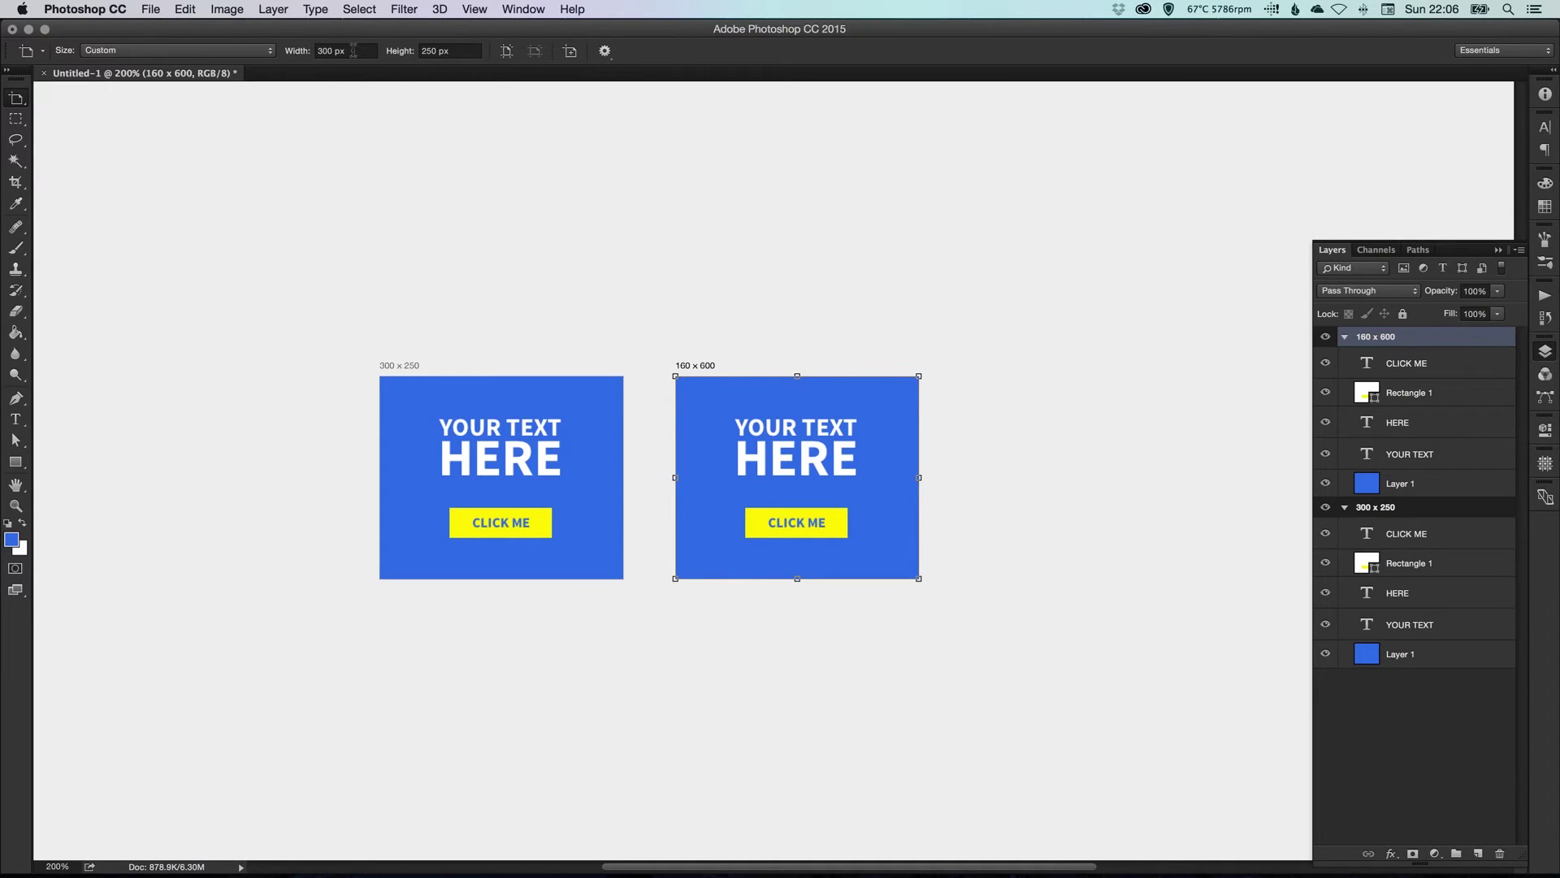
# Set the duplicate artboard's width to 160 px and height to 600 px
pyautogui.click(272, 51)
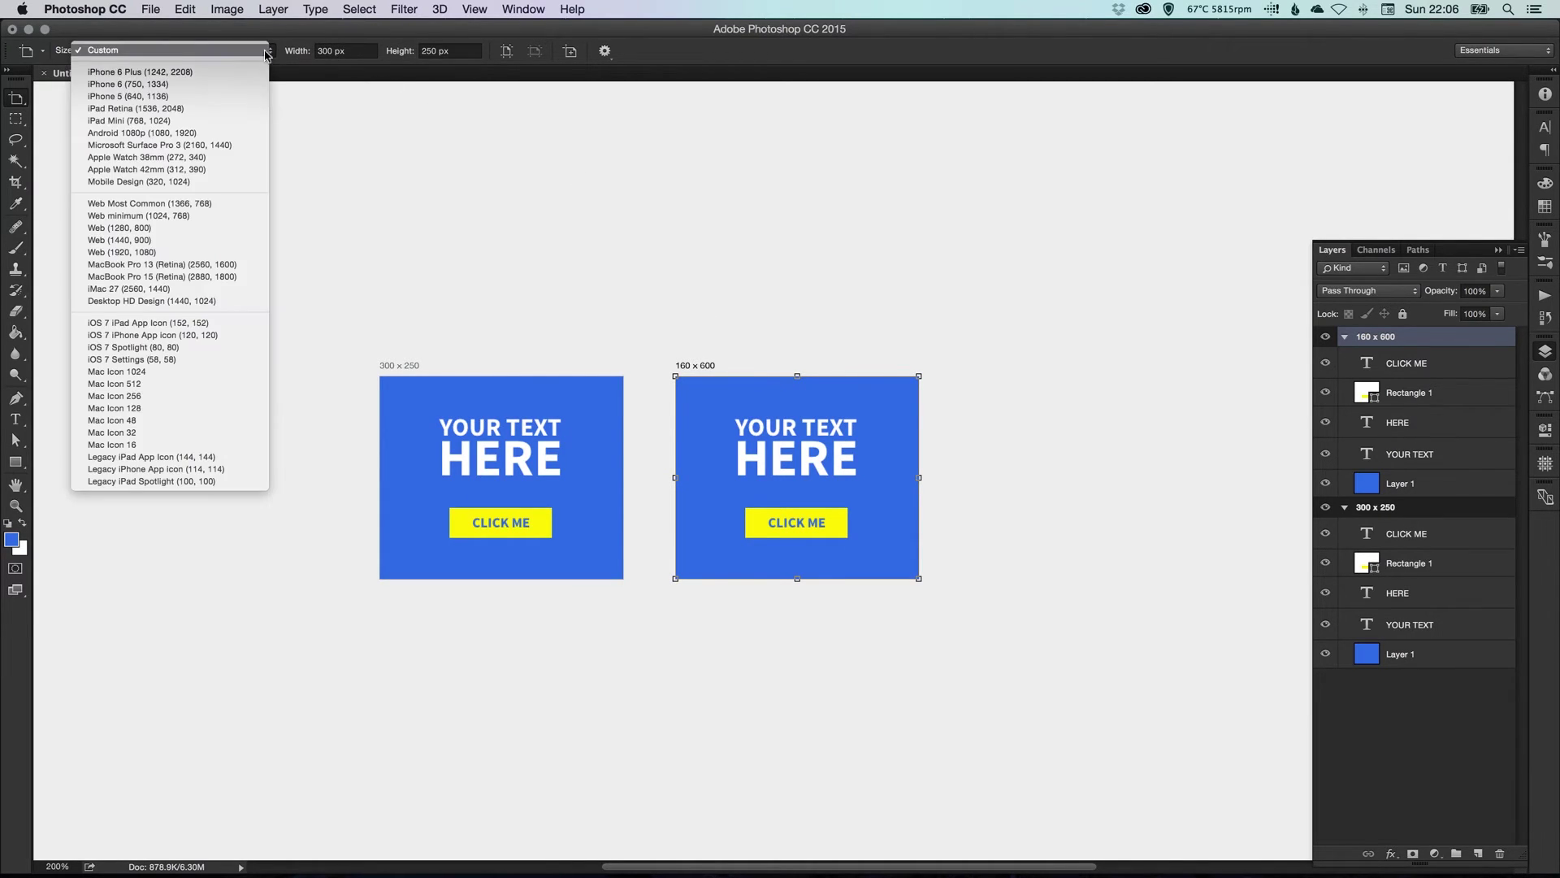
pyautogui.click(271, 37)
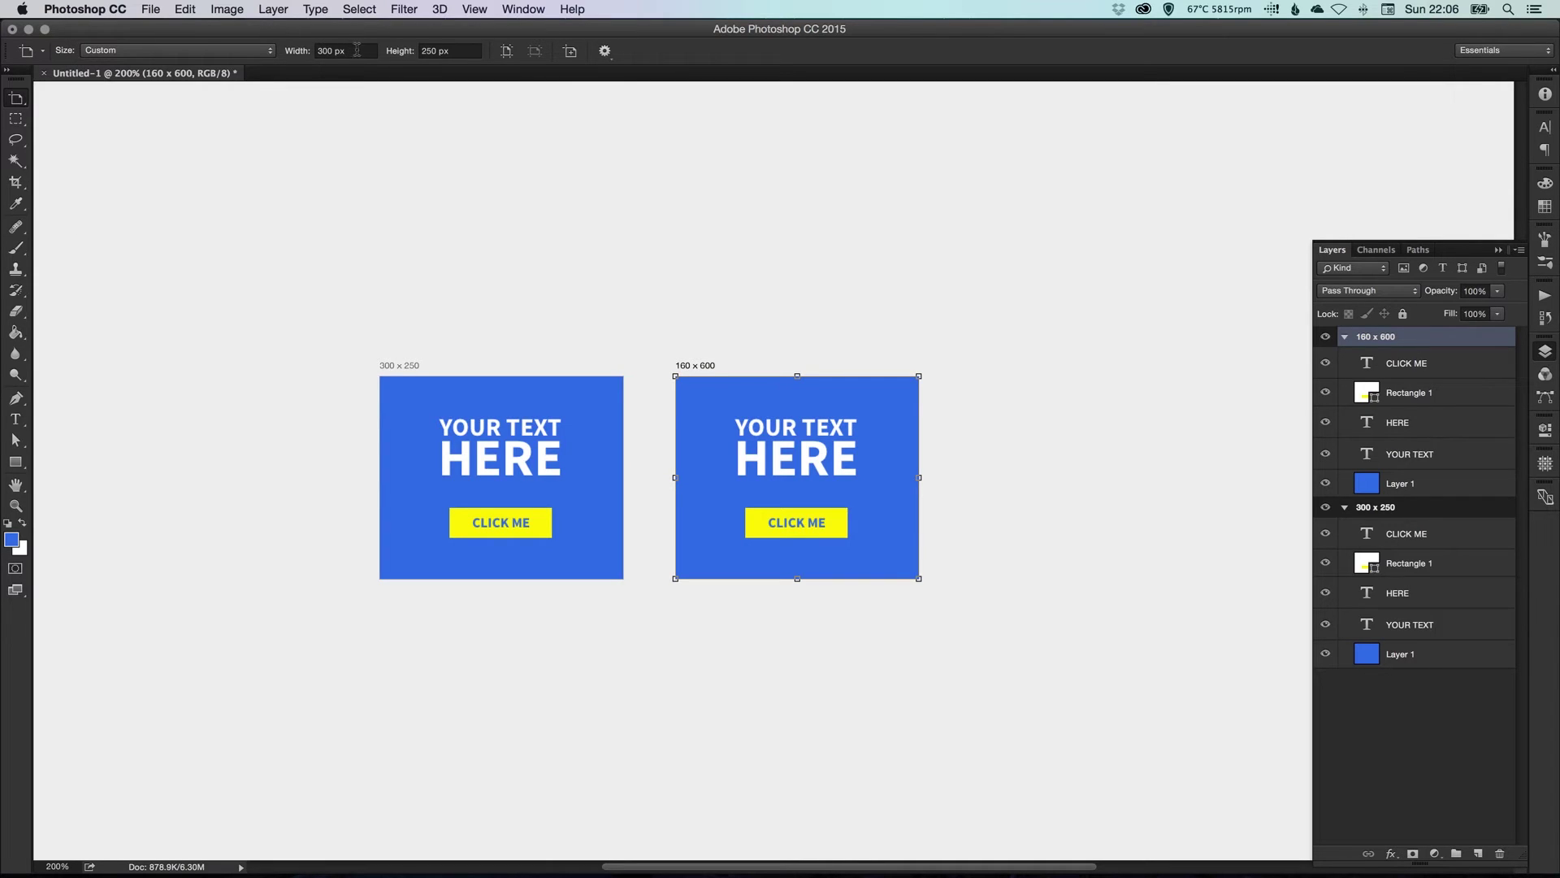
pyautogui.click(345, 50)
pyautogui.write('160')
pyautogui.press('Tab')
pyautogui.write('600')
pyautogui.press('Return')
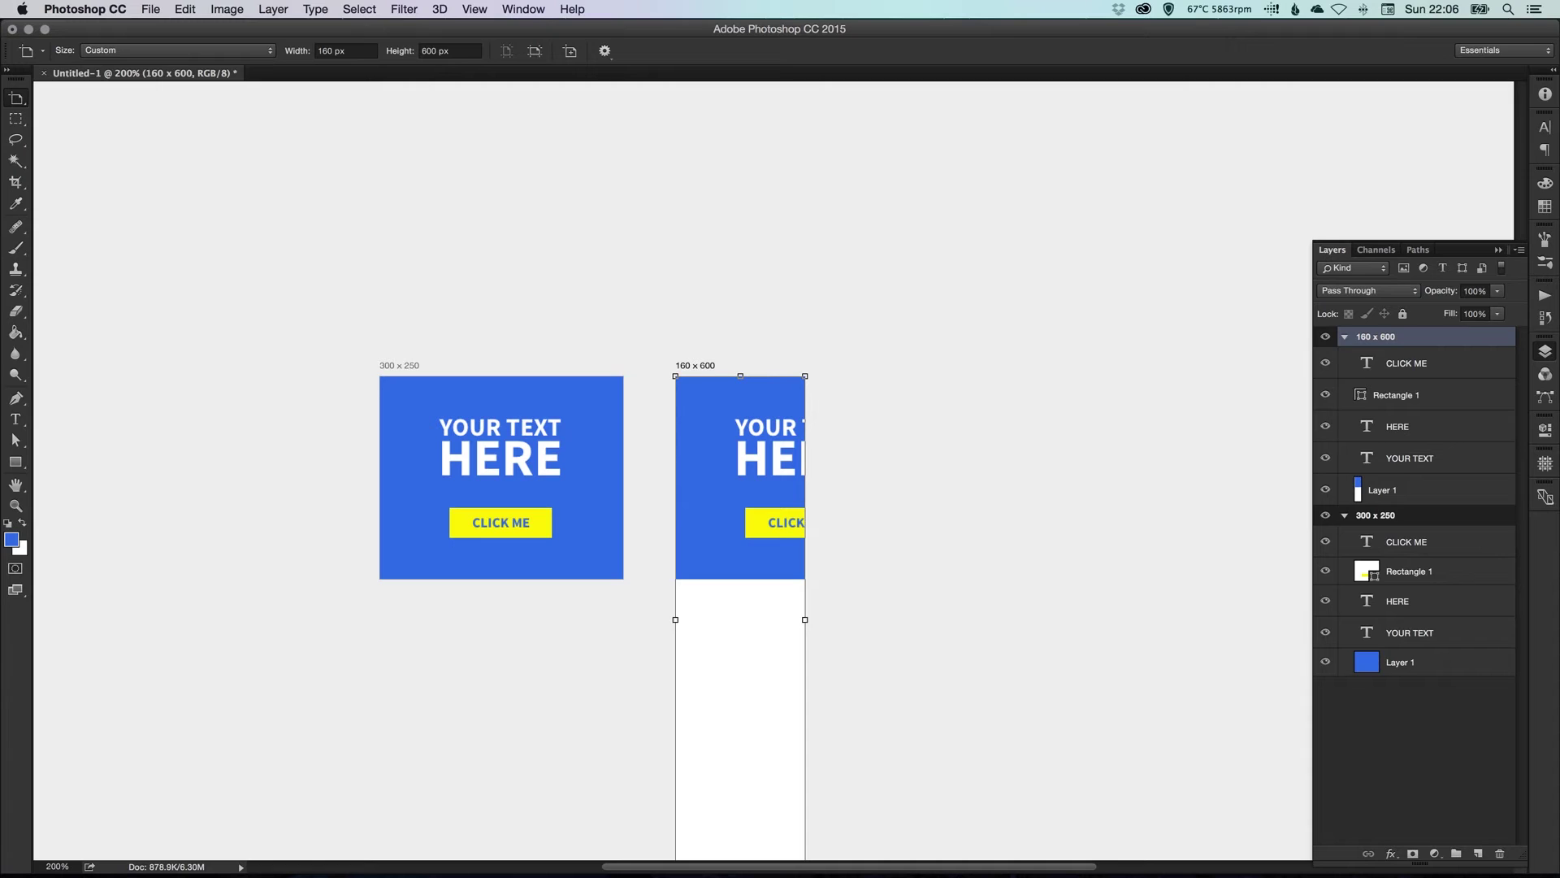
# Stretch the tall artboard's blue background layer to fill it
pyautogui.scroll(-4, 641, 383)
pyautogui.press('v')
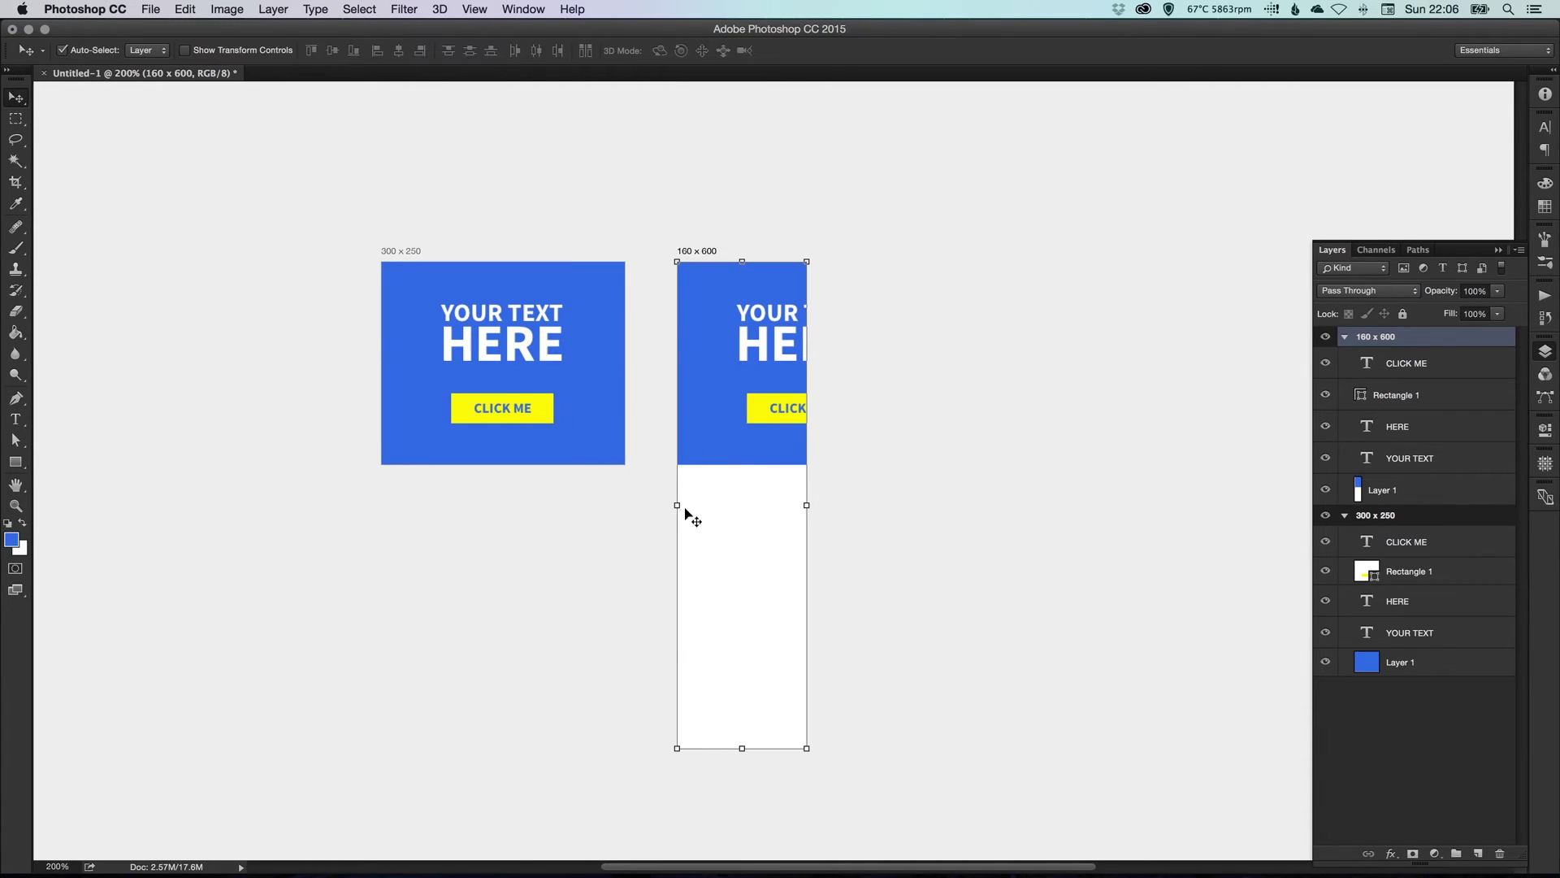
pyautogui.click(900, 439)
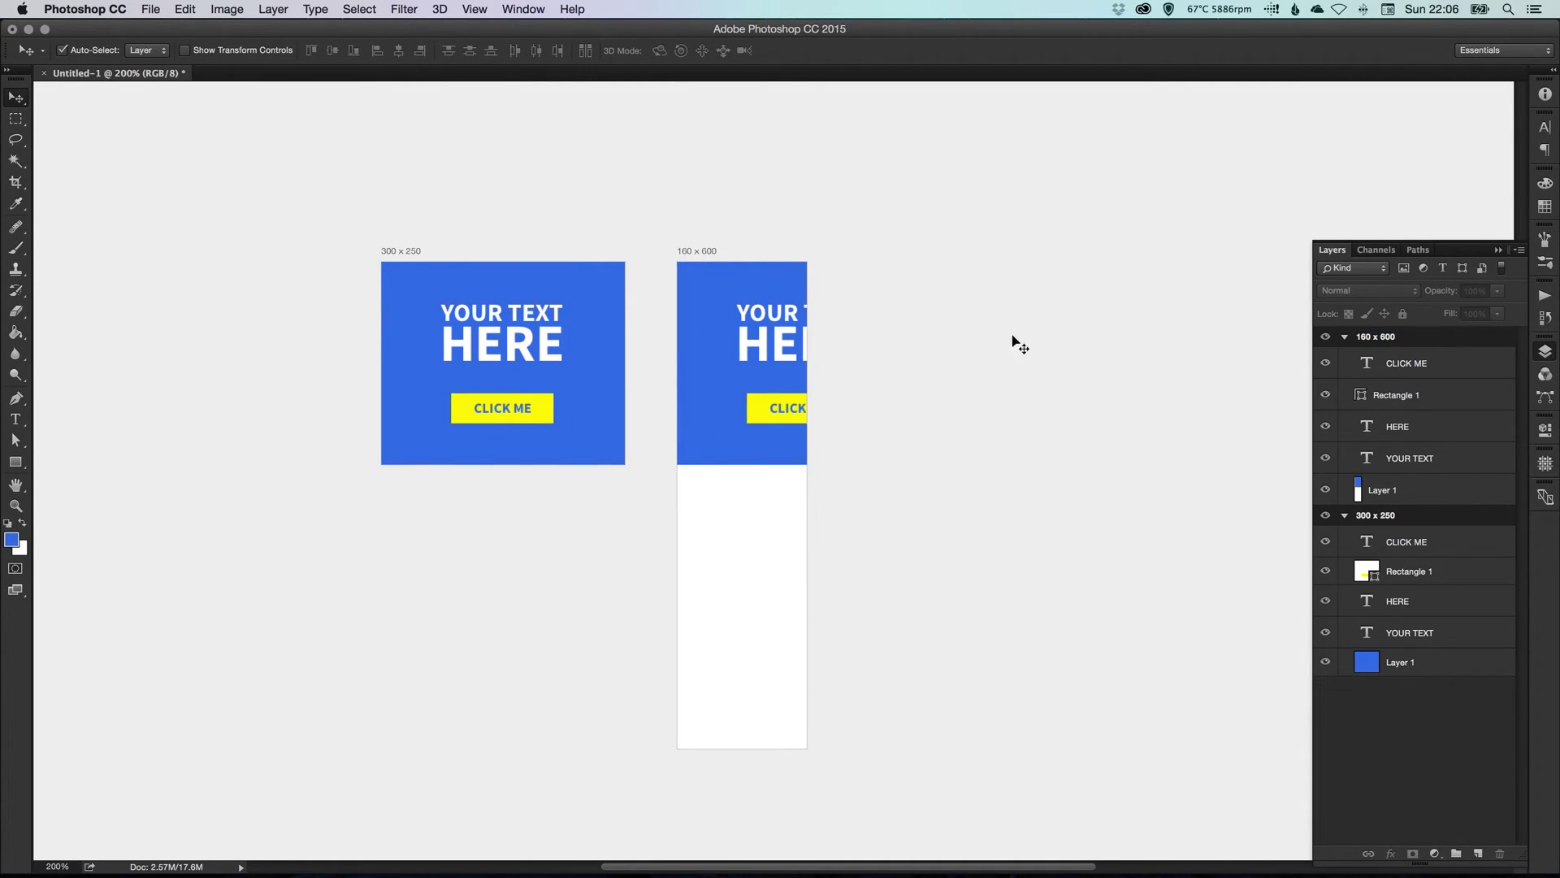
pyautogui.click(747, 451)
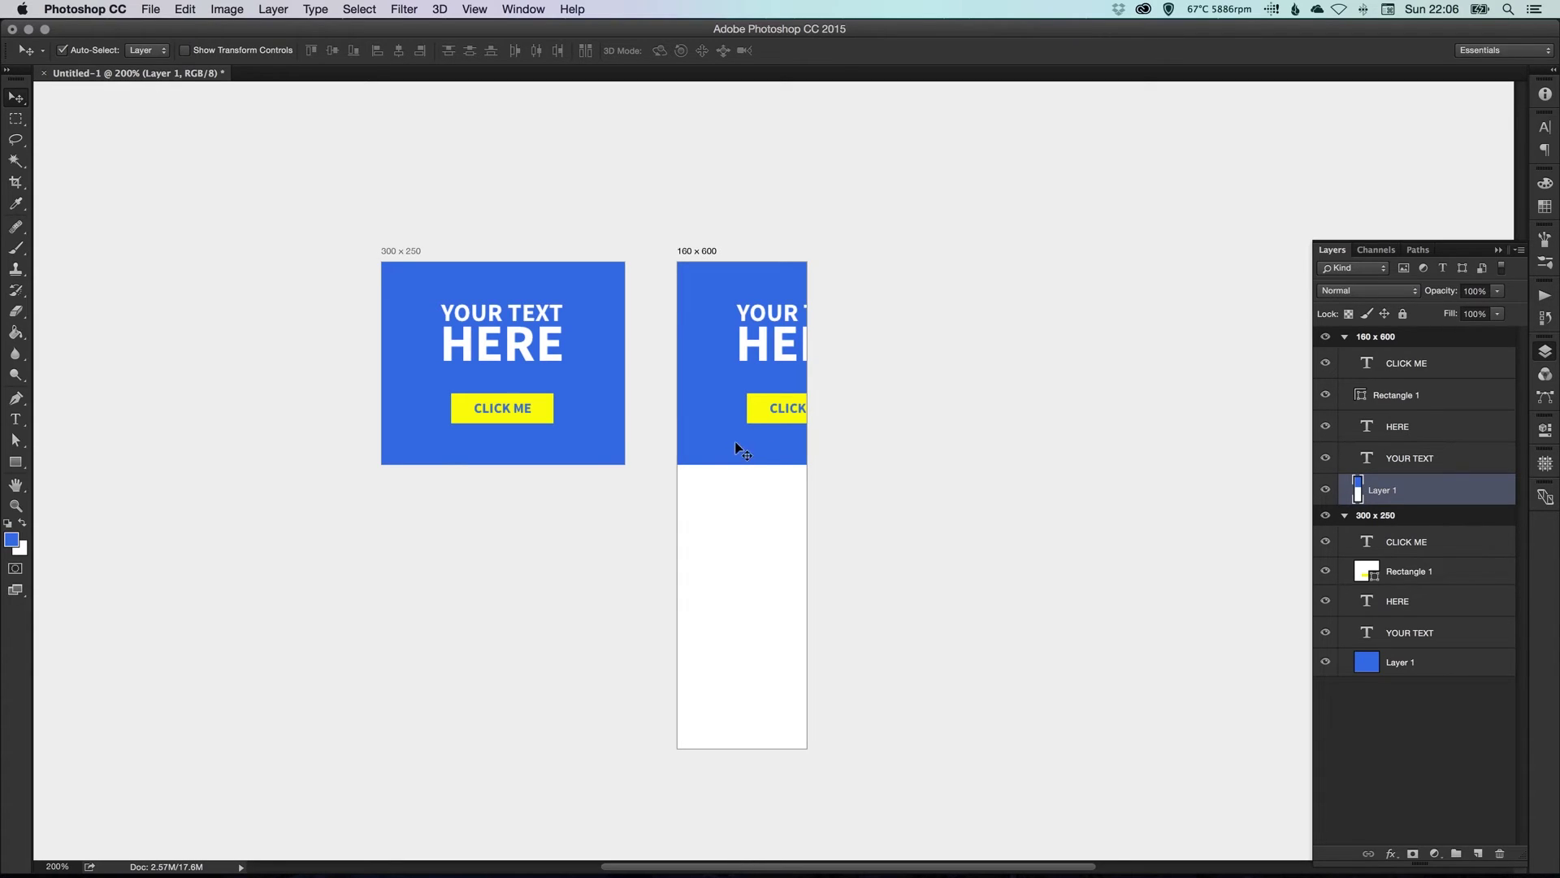
pyautogui.press('super+t')
pyautogui.moveTo(920, 465); pyautogui.dragTo(806, 749)
pyautogui.press('Return')
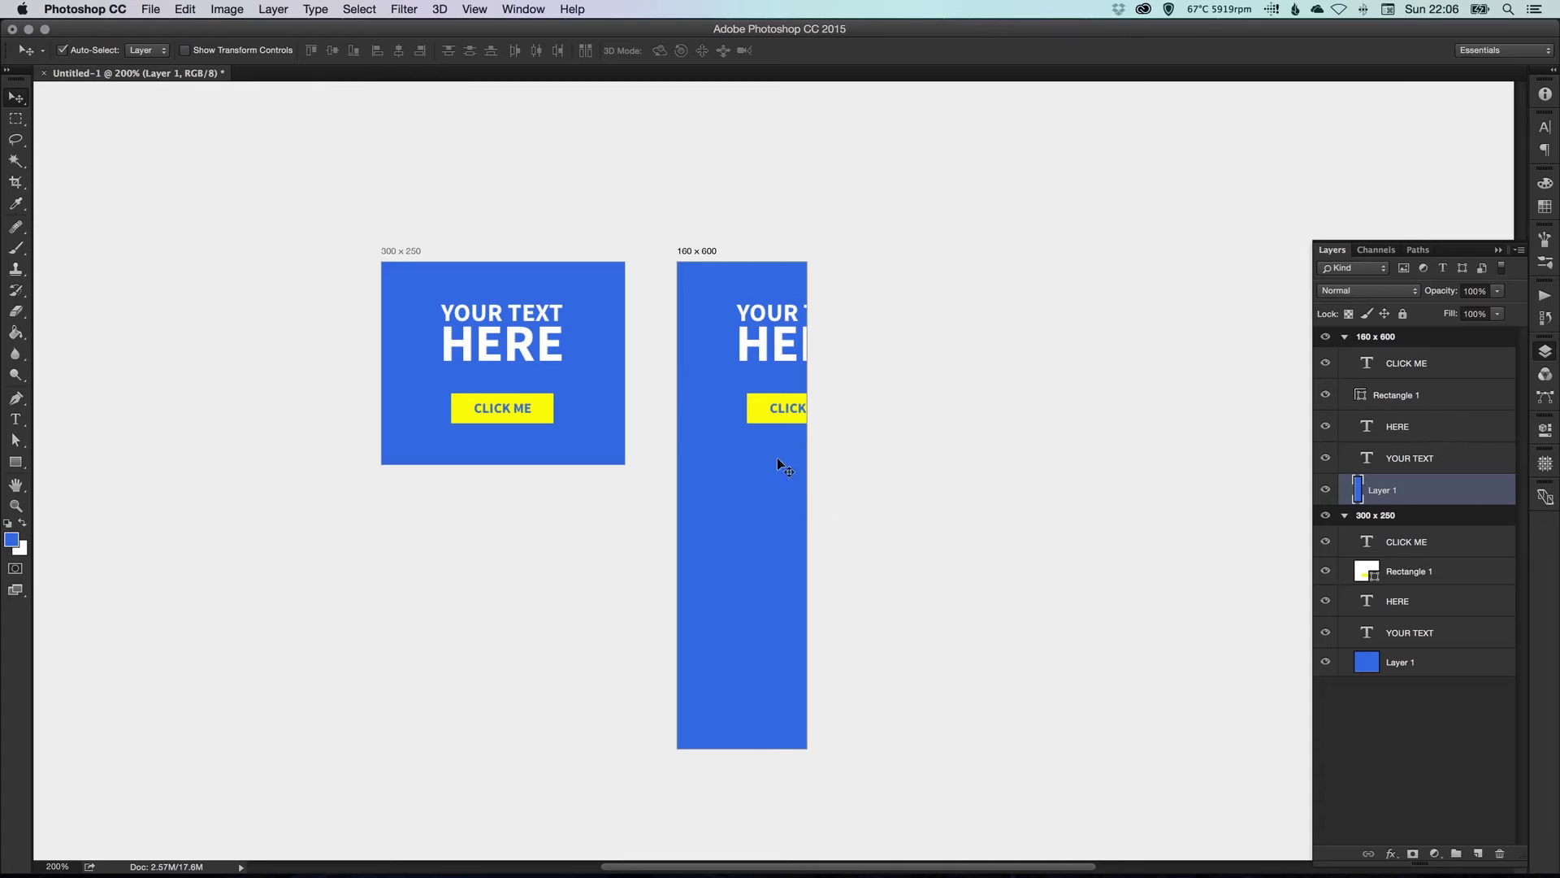
# Move the CLICK ME button and headline down into the middle of the tall banner
pyautogui.click(759, 410)
pyautogui.keyDown('shift'); pyautogui.click(787, 408); pyautogui.keyUp('shift')
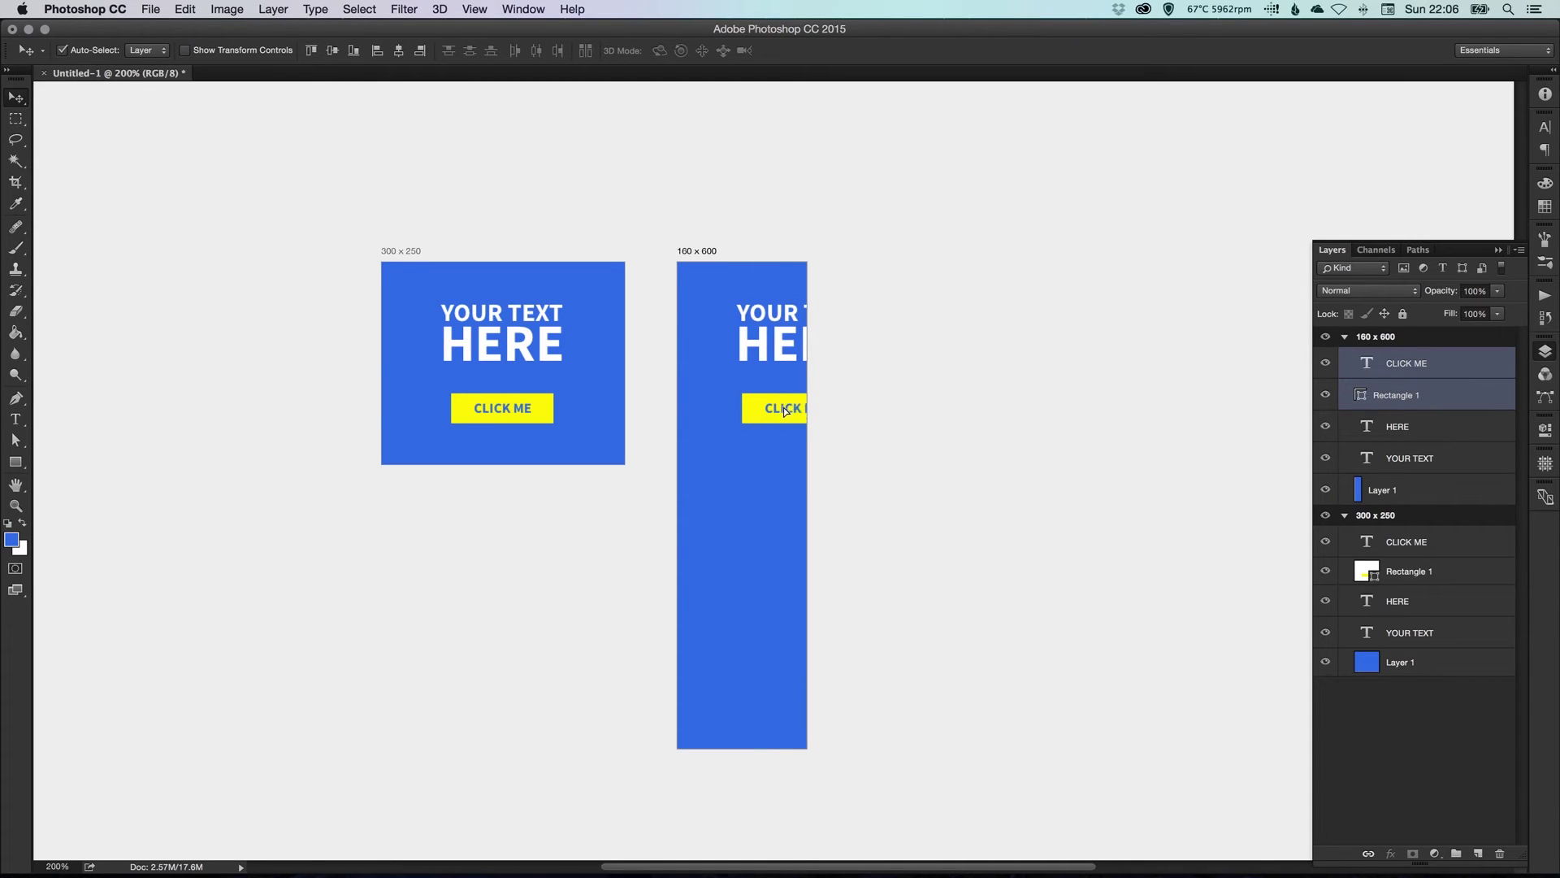
pyautogui.moveTo(810, 357); pyautogui.dragTo(778, 367)
pyautogui.keyDown('shift'); pyautogui.click(782, 349); pyautogui.keyUp('shift')
pyautogui.keyDown('shift'); pyautogui.click(790, 314); pyautogui.keyUp('shift')
pyautogui.moveTo(790, 314); pyautogui.dragTo(758, 481)
# Scale the YOUR TEXT and HERE headline down to fit the 160 px width
pyautogui.click(809, 429)
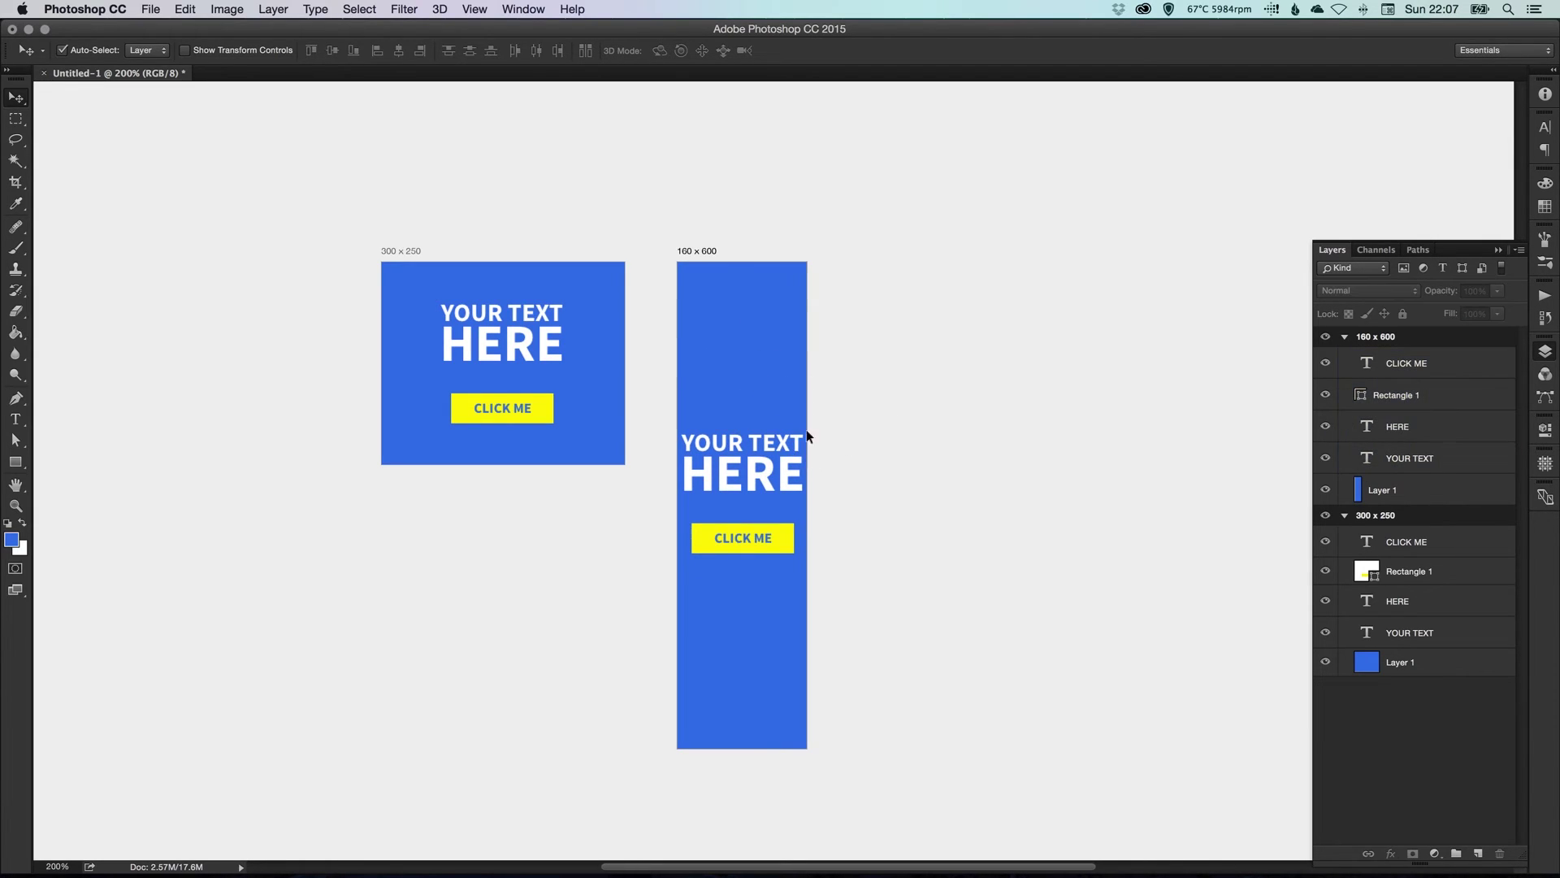
pyautogui.click(757, 447)
pyautogui.keyDown('shift'); pyautogui.click(766, 470); pyautogui.keyUp('shift')
pyautogui.press('super+t')
pyautogui.moveTo(804, 434); pyautogui.dragTo(762, 431)
pyautogui.press('Return')
# Reposition the headline block higher and the CLICK ME button near the bottom of the tall banner
pyautogui.click(787, 538)
pyautogui.keyDown('shift'); pyautogui.click(766, 539); pyautogui.keyUp('shift')
pyautogui.moveTo(766, 540); pyautogui.dragTo(753, 612)
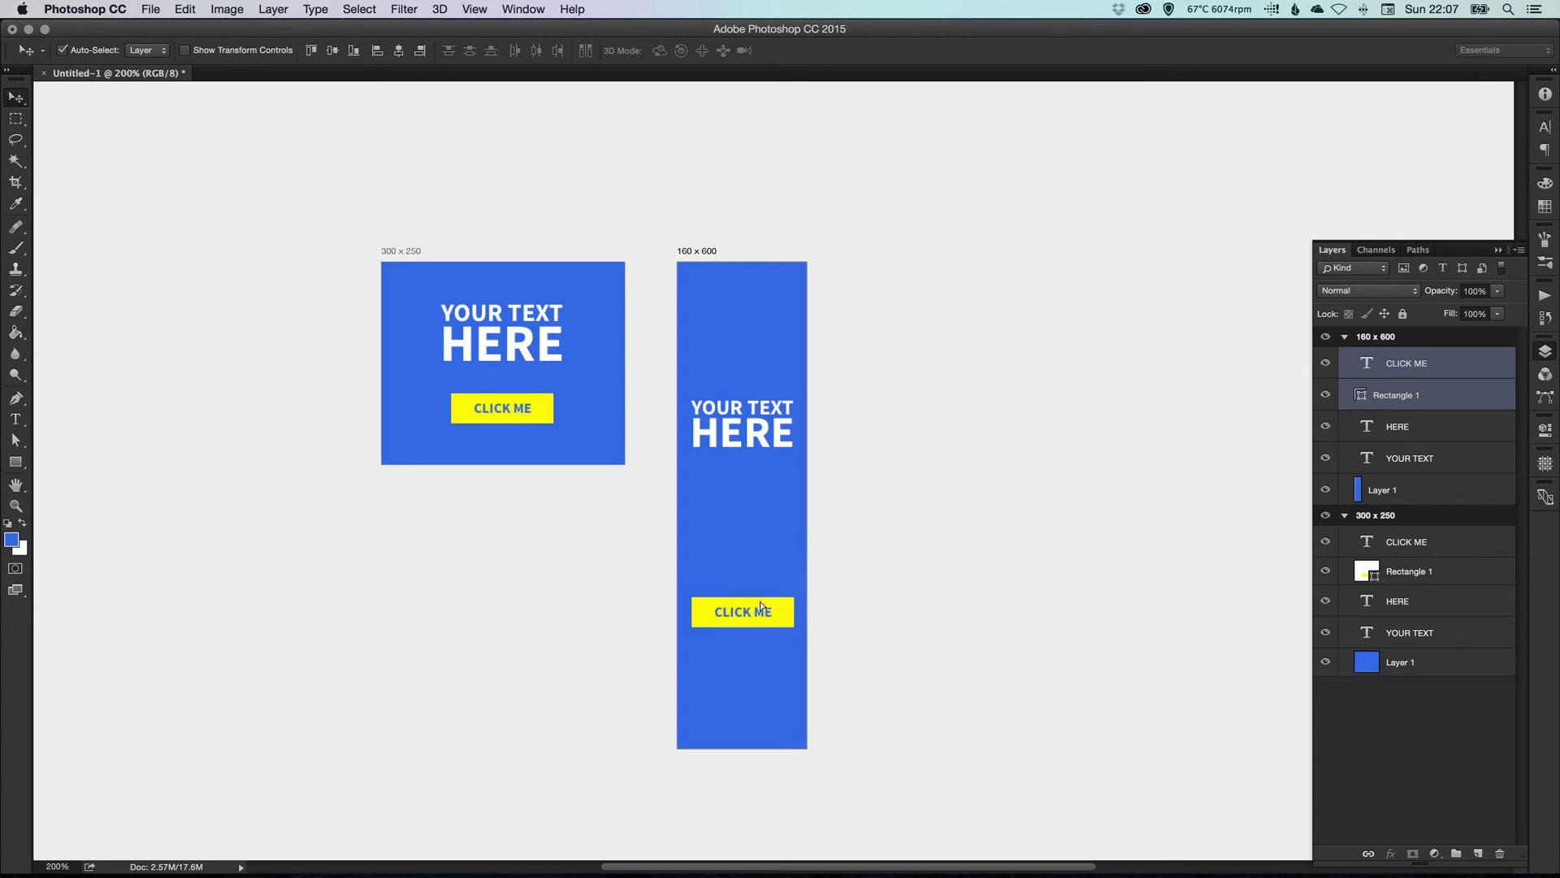
pyautogui.click(866, 488)
pyautogui.click(742, 436)
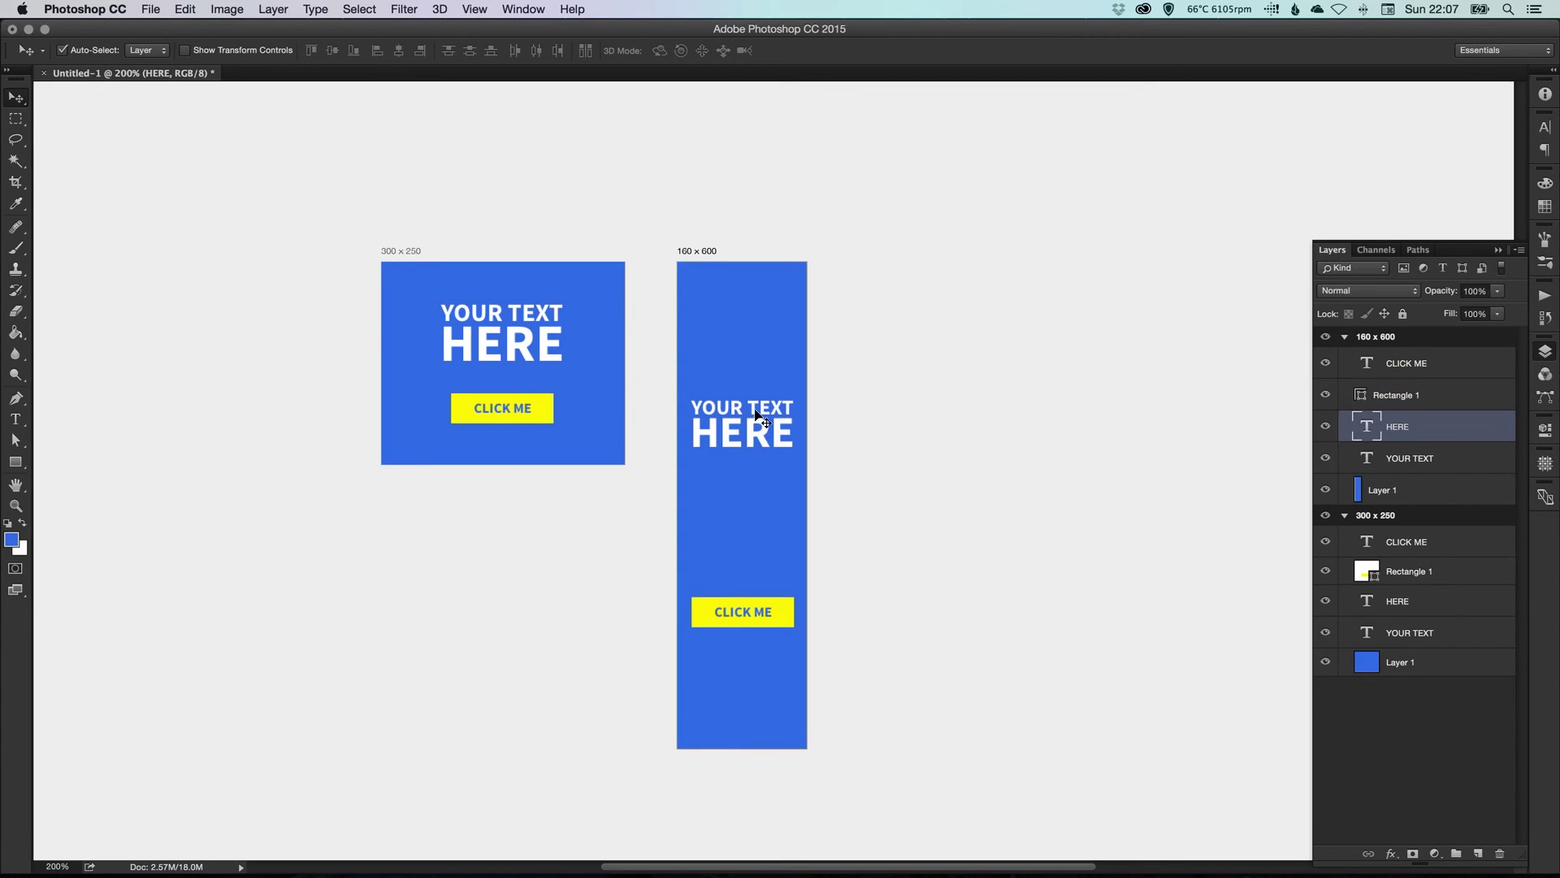
pyautogui.keyDown('shift'); pyautogui.click(759, 393); pyautogui.keyUp('shift')
pyautogui.moveTo(760, 393); pyautogui.dragTo(768, 537)
pyautogui.click(731, 619)
pyautogui.keyDown('shift'); pyautogui.click(741, 614); pyautogui.keyUp('shift')
pyautogui.moveTo(744, 614); pyautogui.dragTo(745, 681)
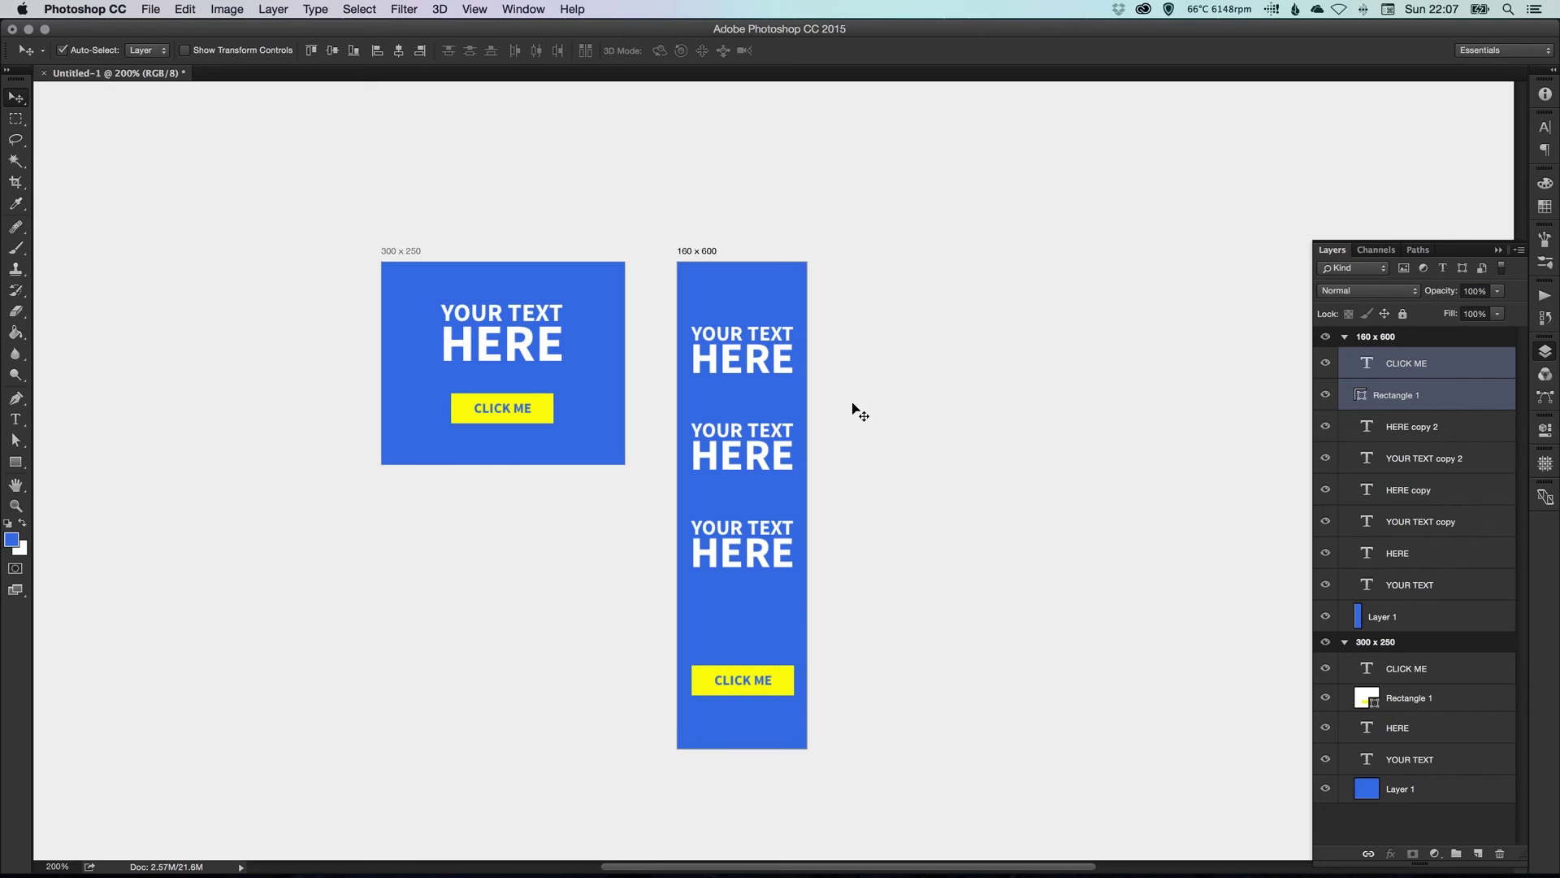
pyautogui.click(859, 411)
# Collapse the Layers panel and pan so both banners sit centred in the window
pyautogui.hscroll(-3, 756, 350)
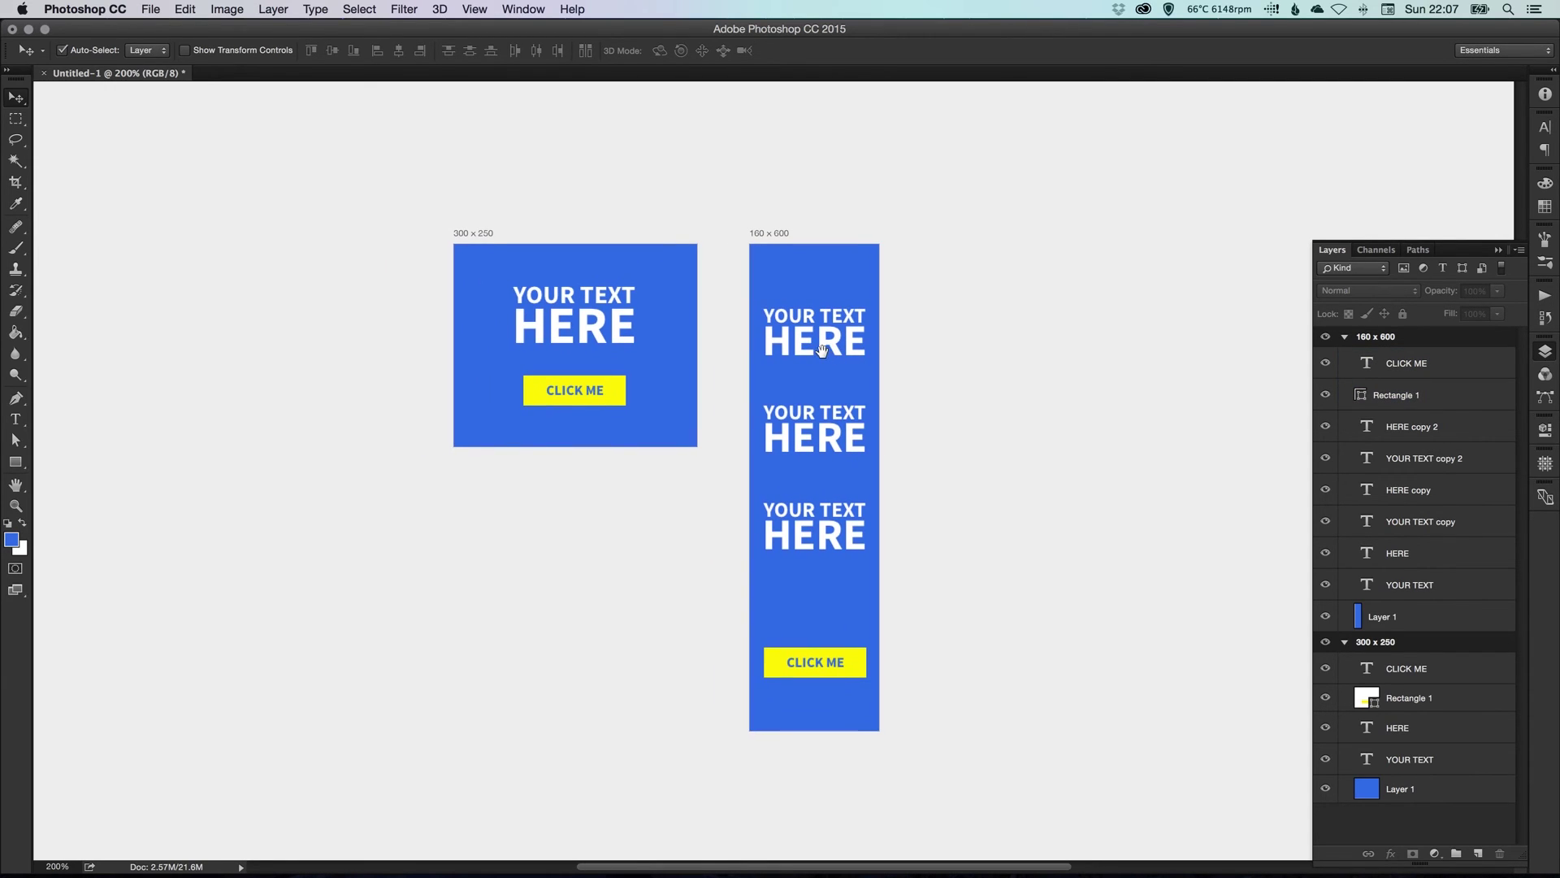
pyautogui.click(1545, 350)
pyautogui.moveTo(1090, 338); pyautogui.dragTo(1107, 315)
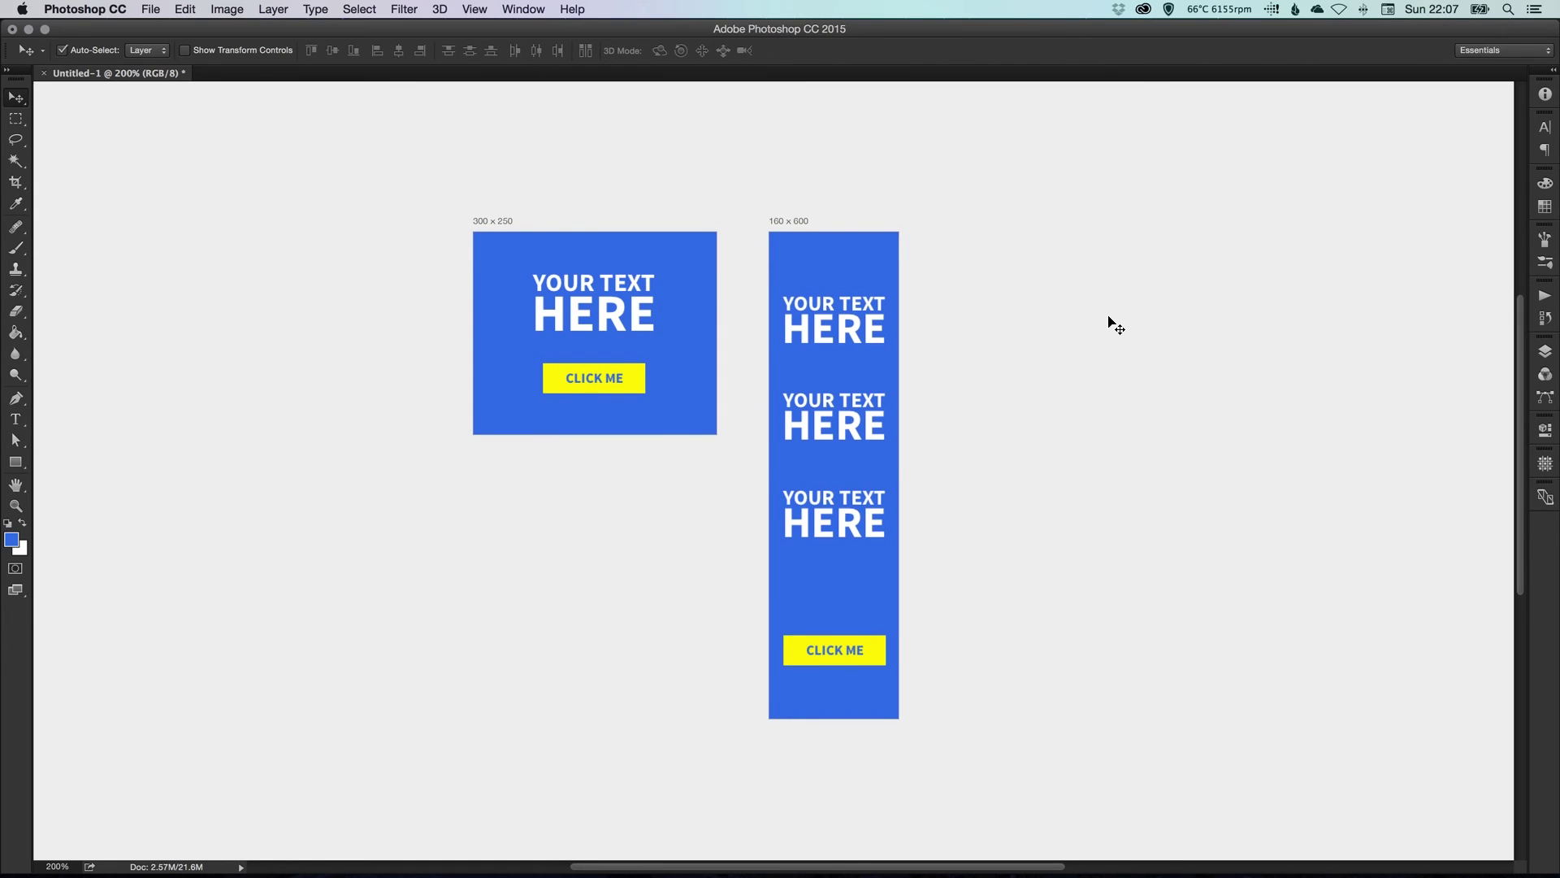